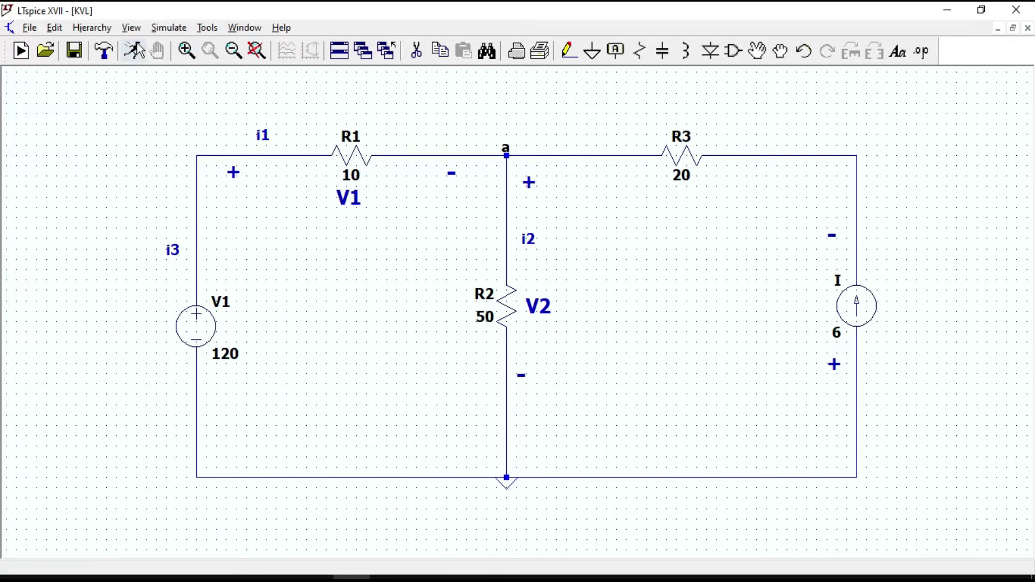
Set a 5 ms transient analysis (.tran 5m) and maximize the schematic window.
left_click(133, 50)
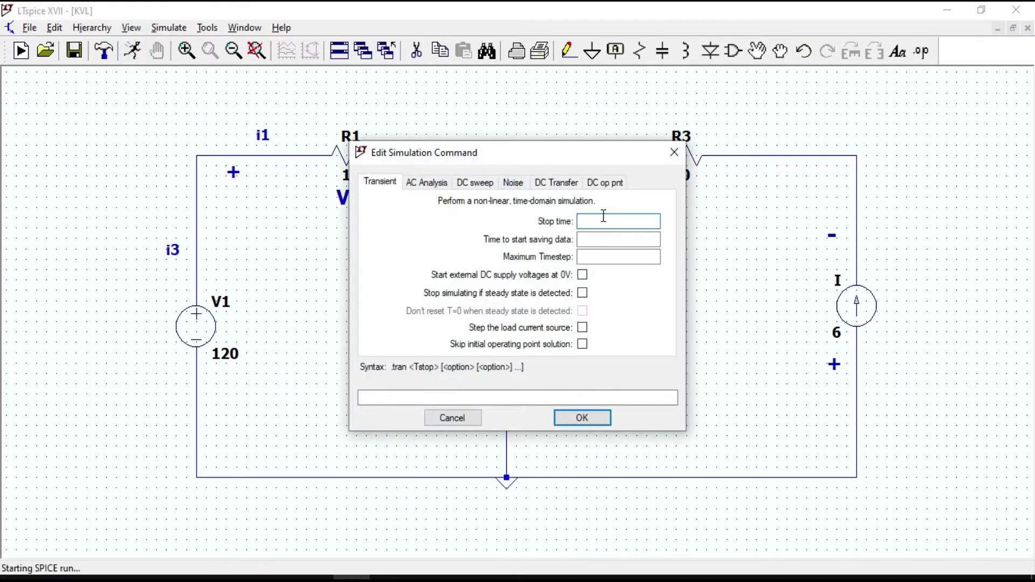
left_click(604, 215)
type("5m")
left_click(582, 418)
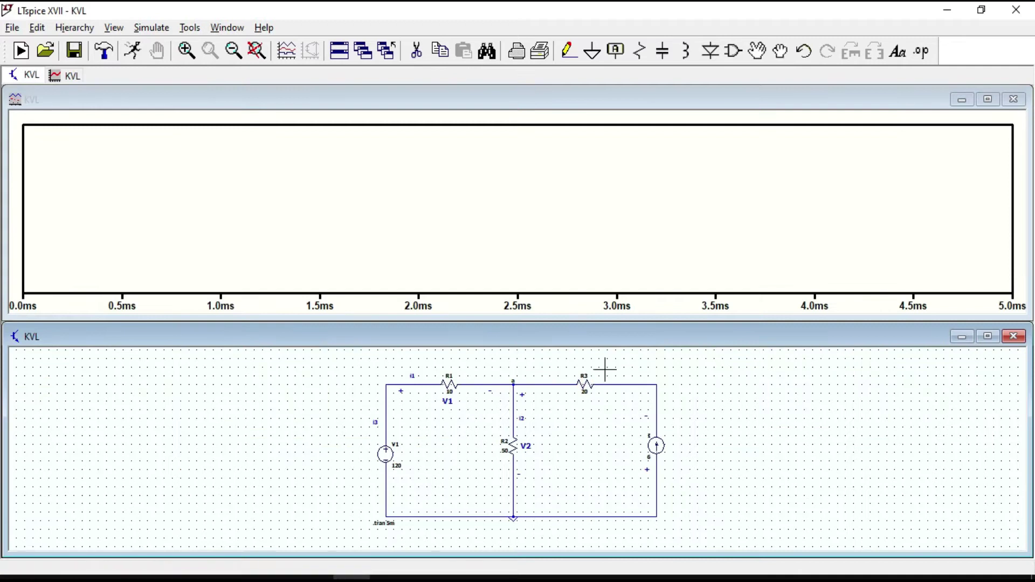
left_click(986, 337)
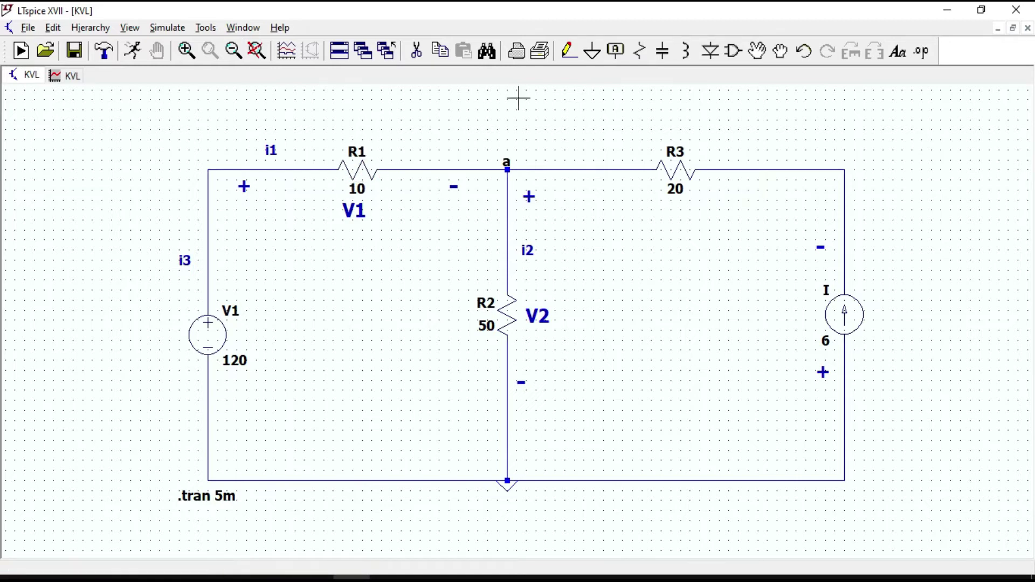
Move resistors R1 and R2 back into their wire gaps.
left_click(757, 50)
left_click(355, 170)
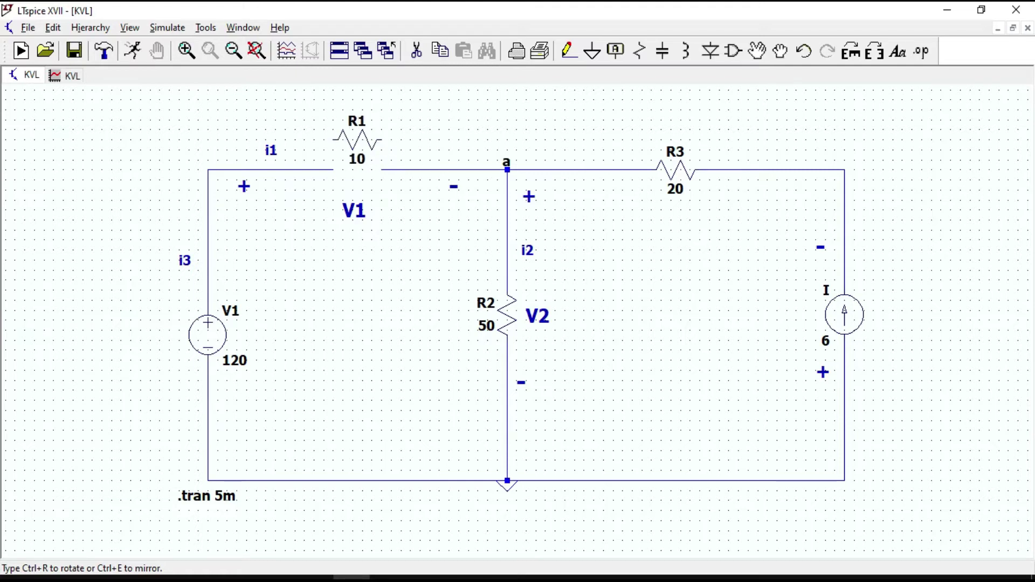
left_click(357, 170)
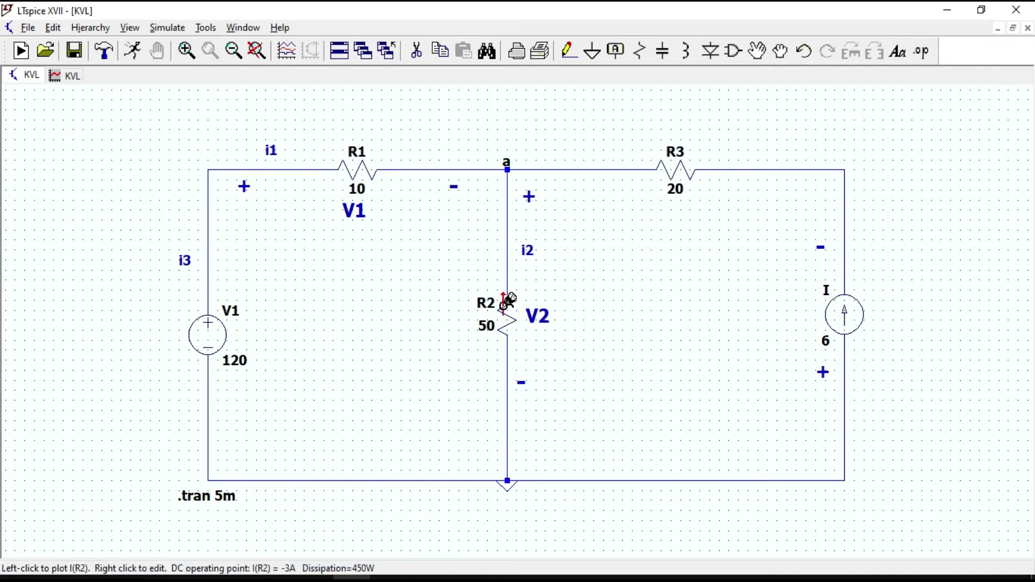
left_click(757, 51)
left_click(507, 315)
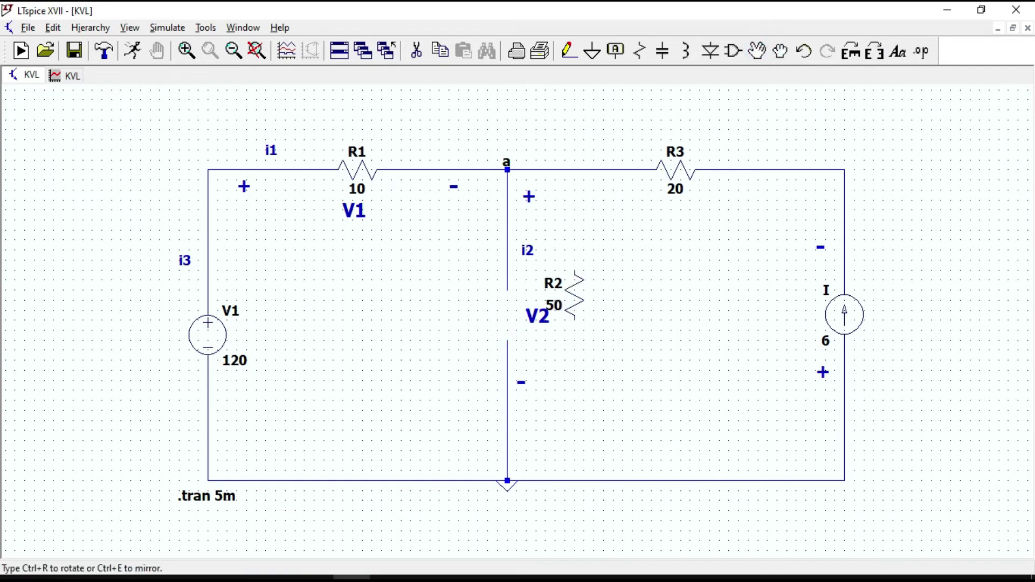
left_click(507, 316)
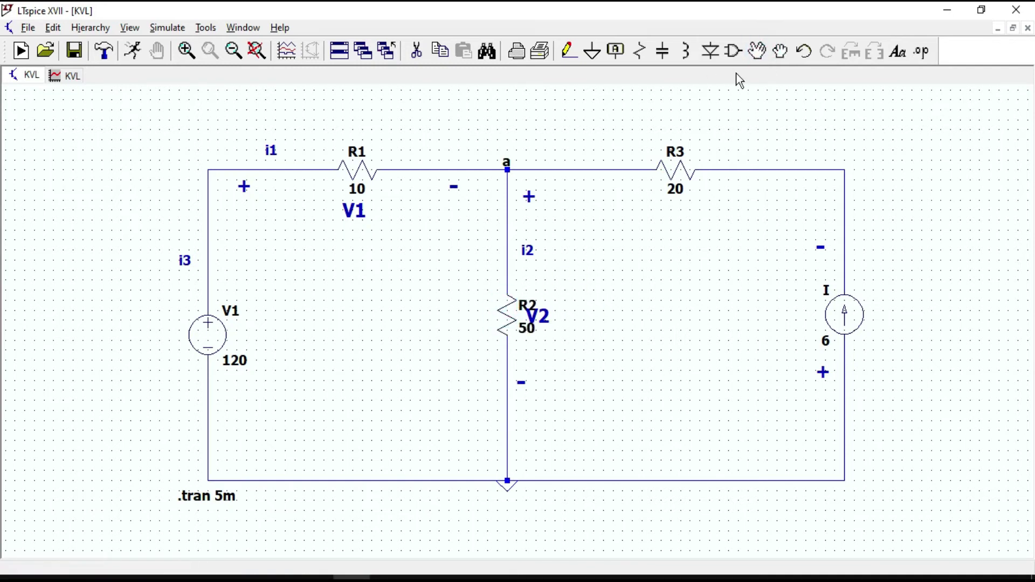
Drag the V2 label to the right of R2 without breaking wires.
left_click(780, 51)
left_click(537, 316)
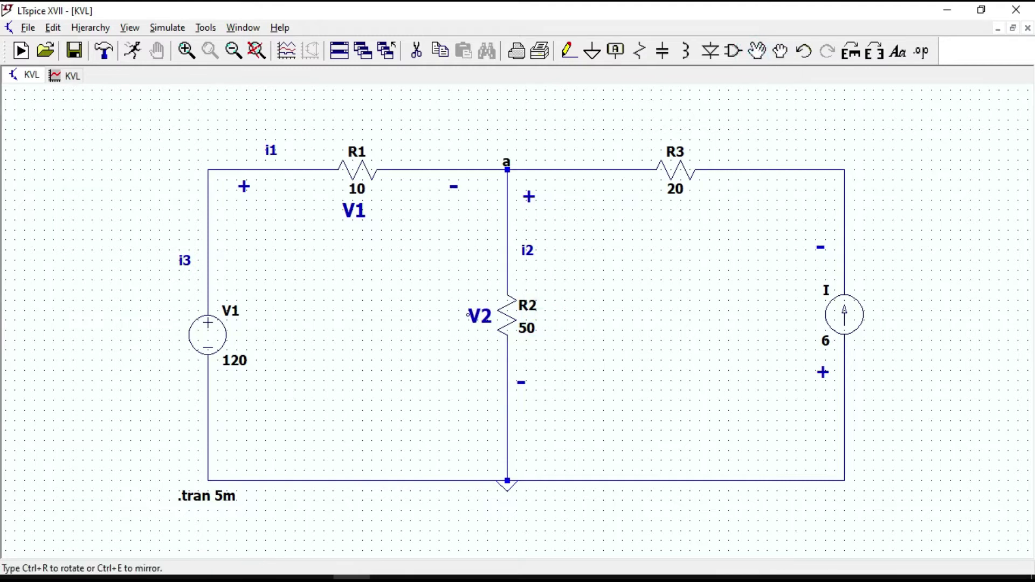
left_click(545, 312)
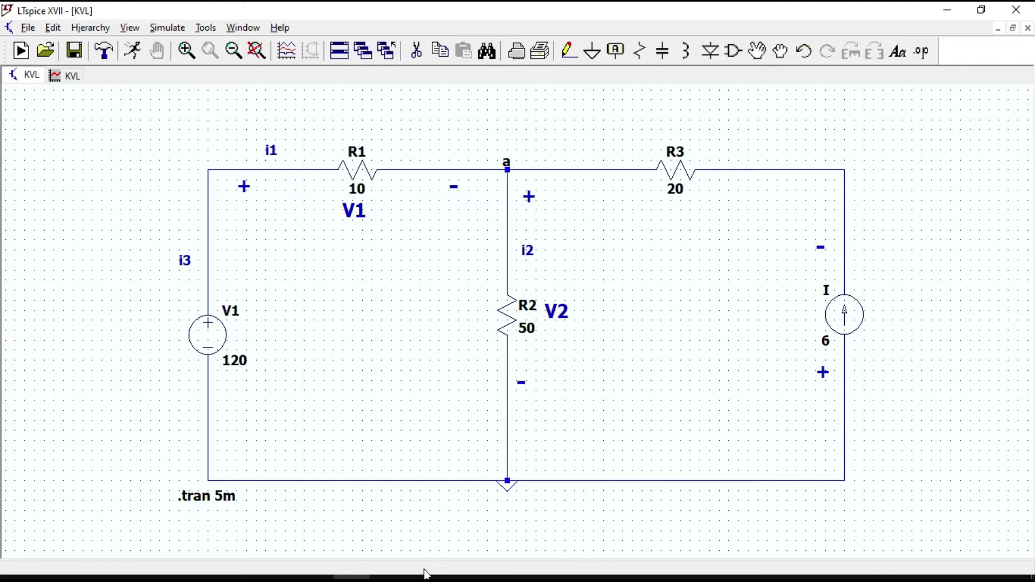
Bring the handwritten solution forward and circle 'Ohm's Law' with the pencil.
mouse_move(388, 576)
left_click(390, 469)
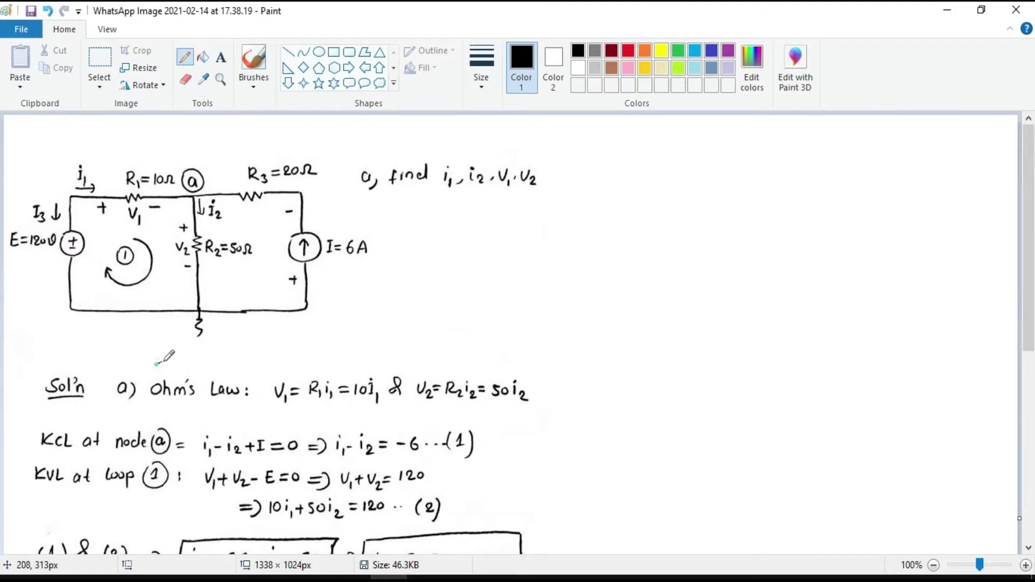
mouse_move(157, 365)
left_mouse_down()
mouse_move(234, 368)
mouse_move(246, 380)
mouse_move(233, 413)
mouse_move(164, 408)
mouse_move(155, 373)
left_mouse_up()
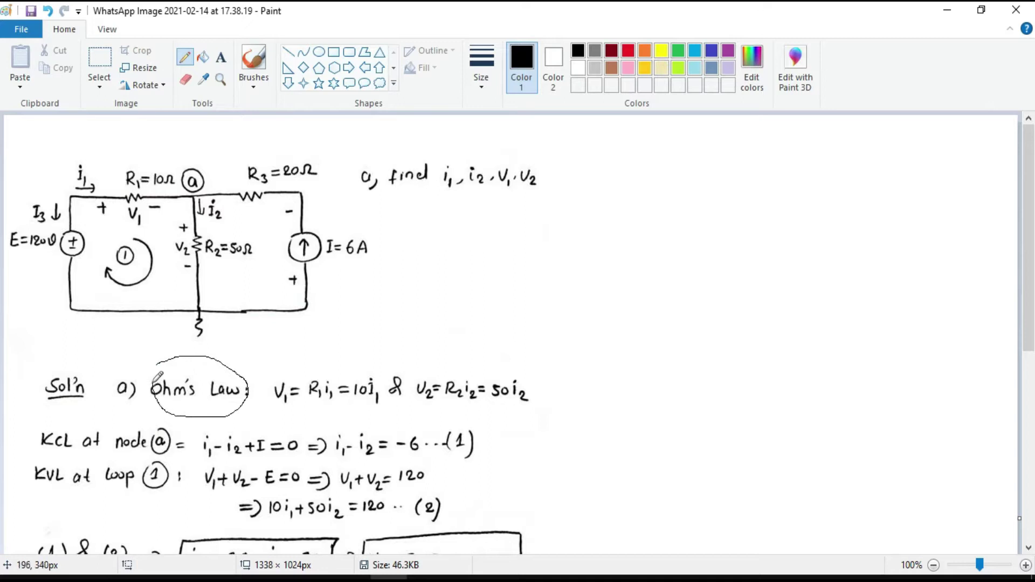
Switch the pencil to bright red and underline 'V1= R1i1'.
left_click(611, 50)
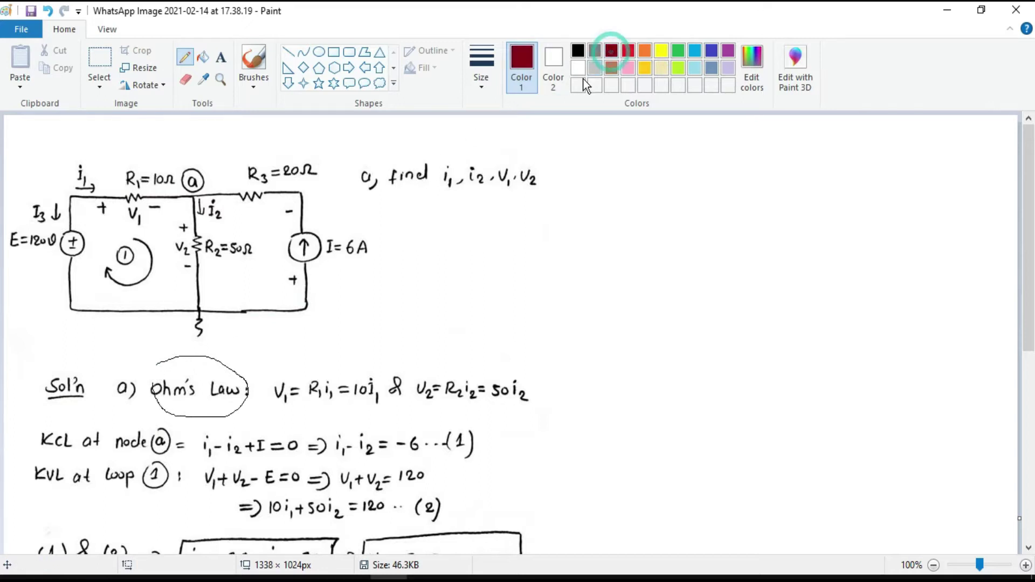
left_click(628, 51)
left_click_drag(275, 402, 330, 403)
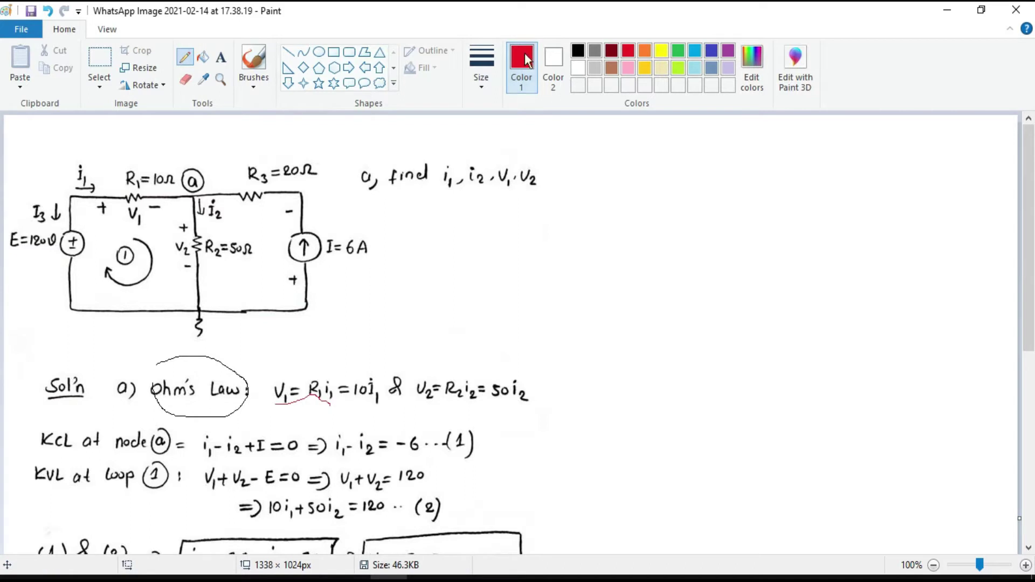
With a thicker red line, underline 'KCL at' and '-6' and mark beside the i2 arrow.
left_click(481, 64)
left_click(495, 169)
left_click_drag(37, 448, 113, 452)
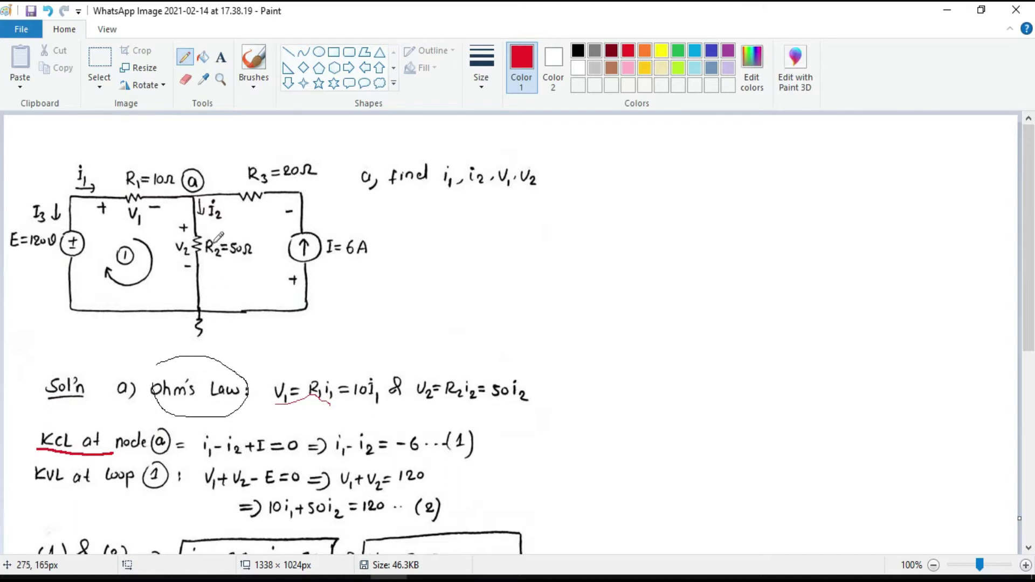
left_click_drag(207, 227, 195, 220)
mouse_move(397, 455)
left_mouse_down()
mouse_move(479, 455)
mouse_move(452, 457)
mouse_move(443, 438)
mouse_move(454, 419)
mouse_move(484, 424)
mouse_move(486, 445)
left_mouse_up()
Underline 'KVL at' in red.
scroll(579, 411, "down", 2)
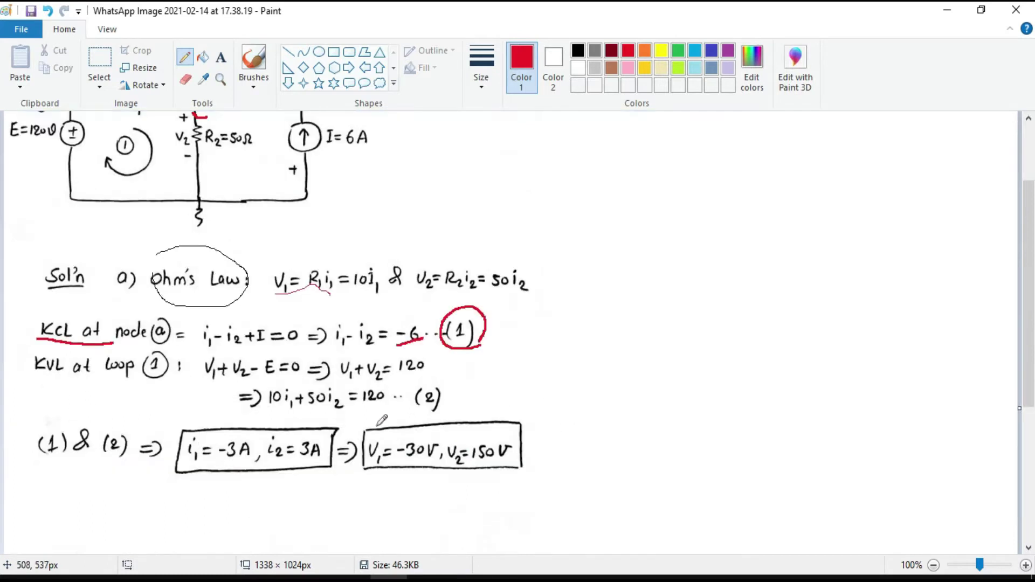
left_click(39, 382)
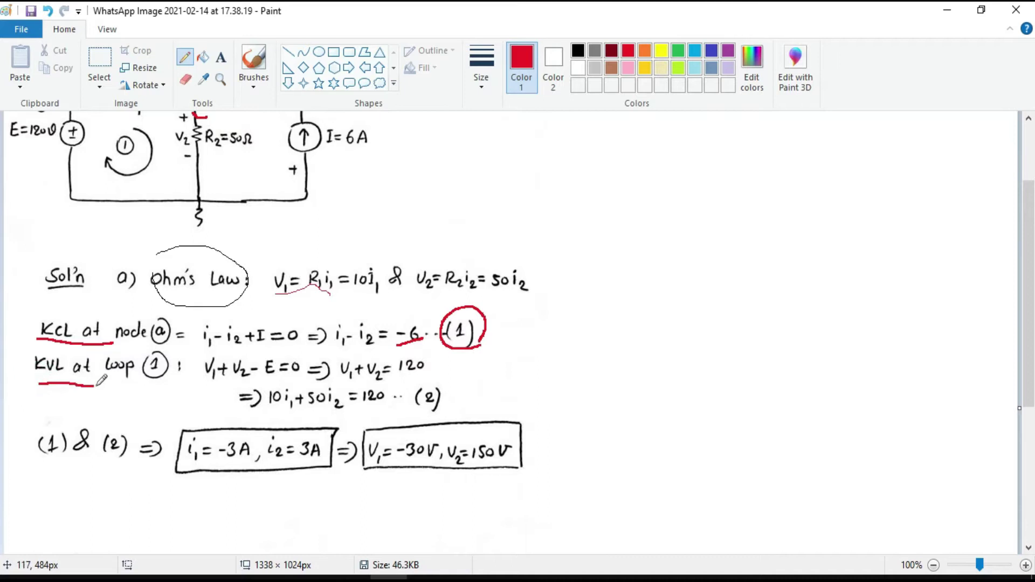
left_click_drag(96, 384, 120, 385)
scroll(183, 204, "up", 3)
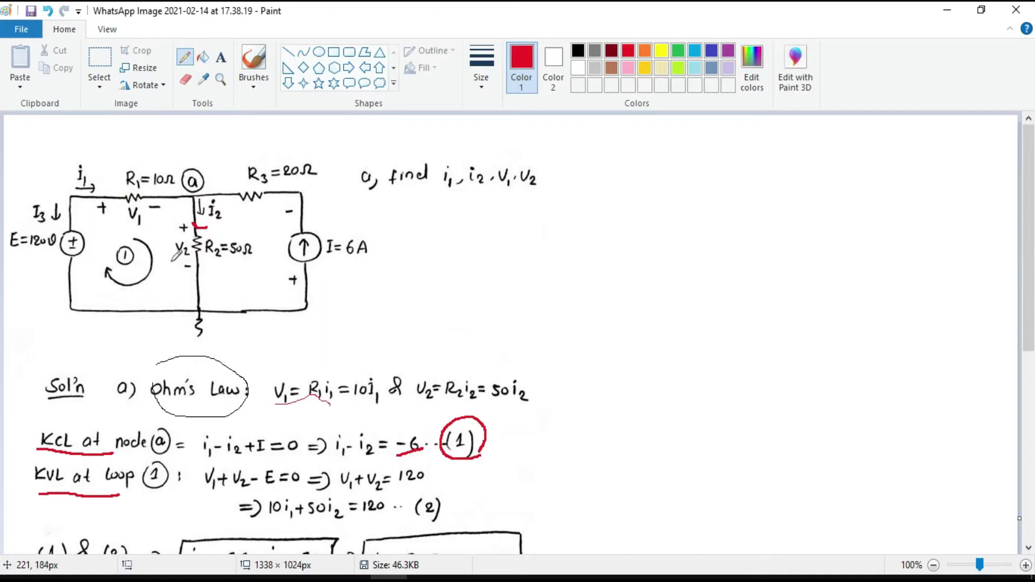
Circle the minus sign before E and underline 'V1+V2=120' in red.
scroll(179, 311, "down", 3)
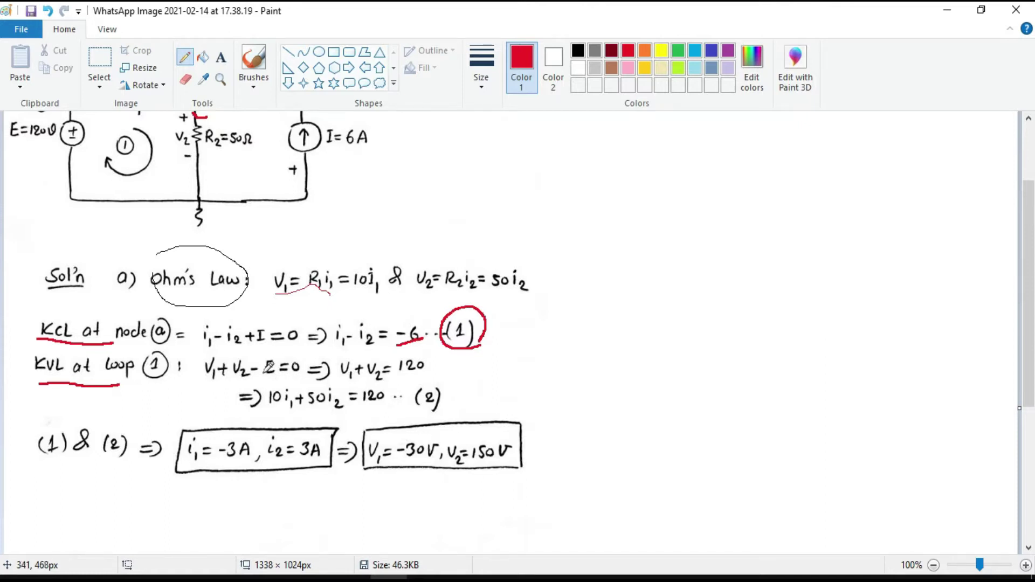
left_click(245, 366)
mouse_move(247, 362)
left_mouse_down()
mouse_move(264, 362)
mouse_move(258, 382)
mouse_move(247, 365)
left_mouse_up()
scroll(296, 329, "up", 2)
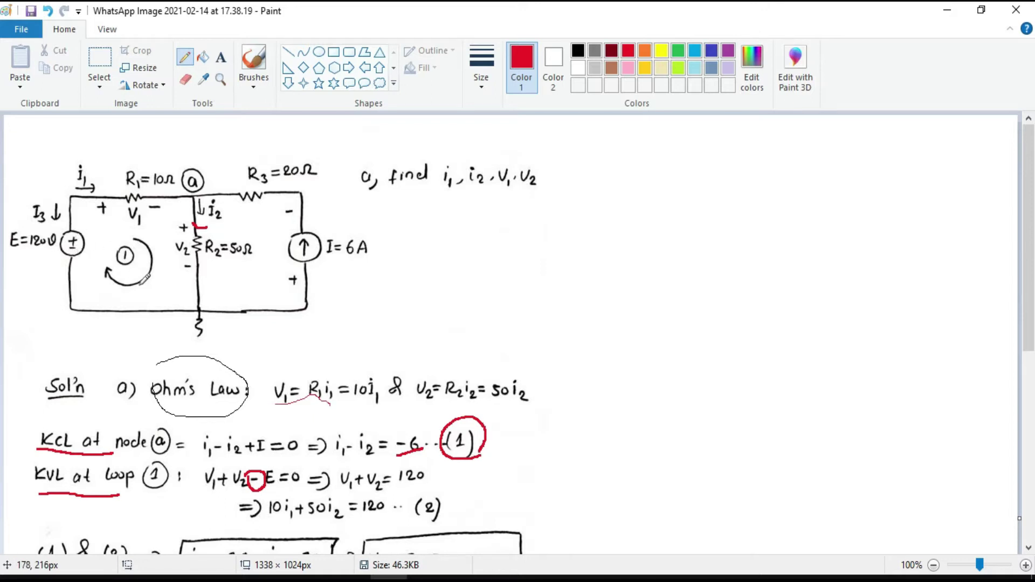
scroll(145, 279, "down", 3)
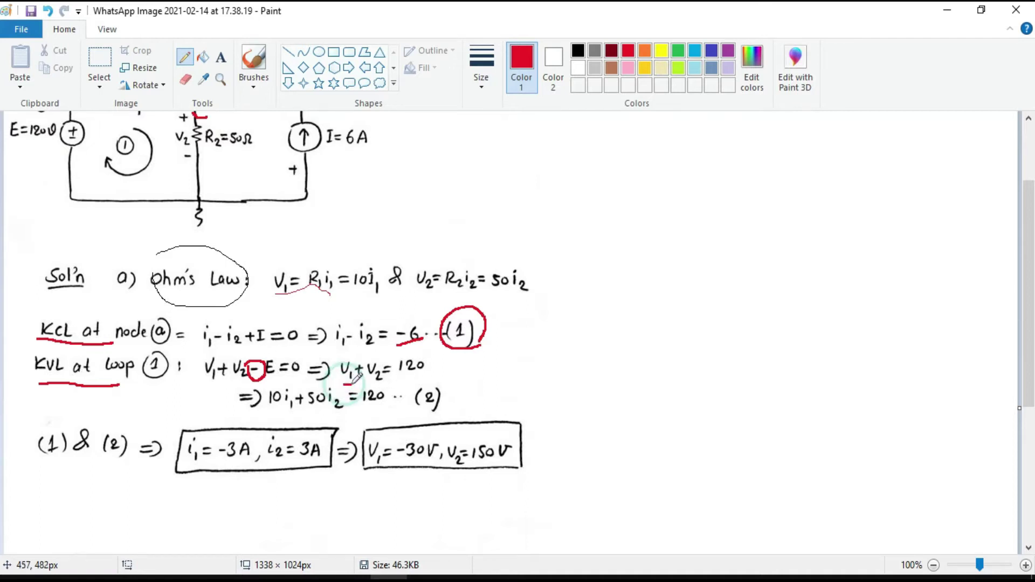
left_click_drag(343, 383, 424, 376)
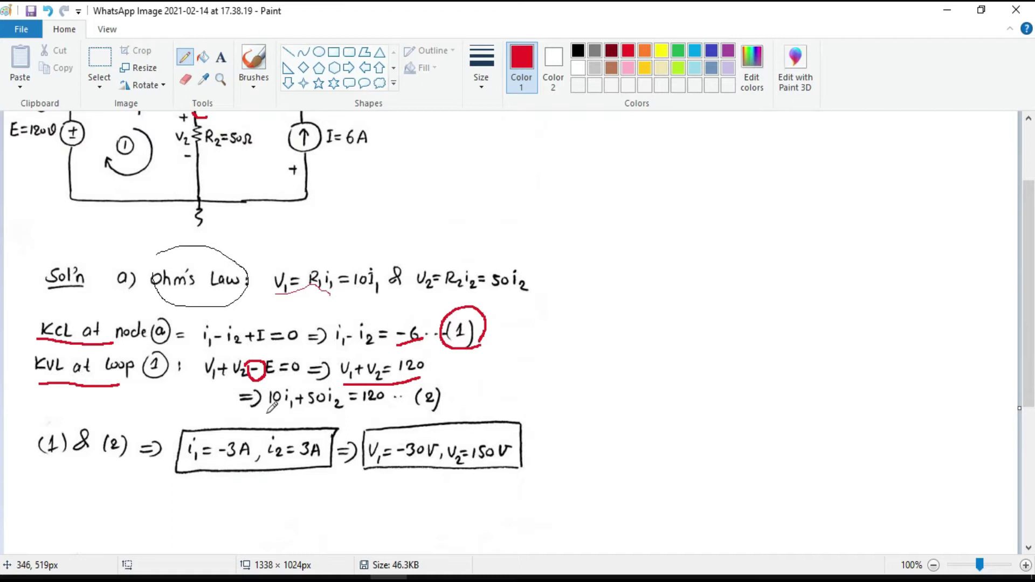
Underline '10i1' and '50i2', circle equation (2), and underline the -3 i1 result.
left_click_drag(266, 414, 395, 401)
left_click(314, 412)
mouse_move(412, 401)
left_mouse_down()
mouse_move(434, 370)
mouse_move(457, 368)
mouse_move(456, 391)
mouse_move(413, 408)
left_mouse_up()
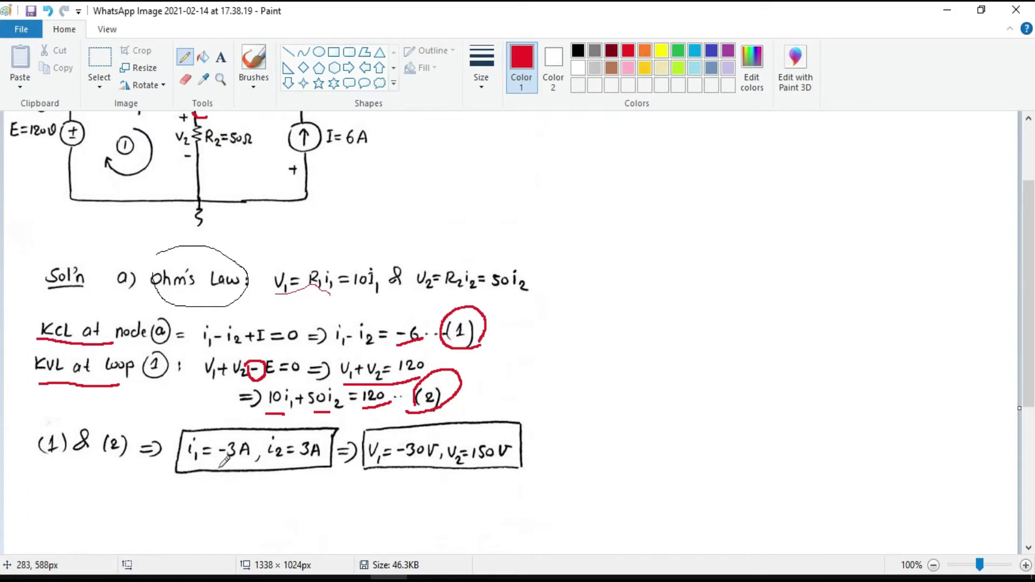
left_click_drag(224, 462, 320, 452)
scroll(513, 449, "up", 3)
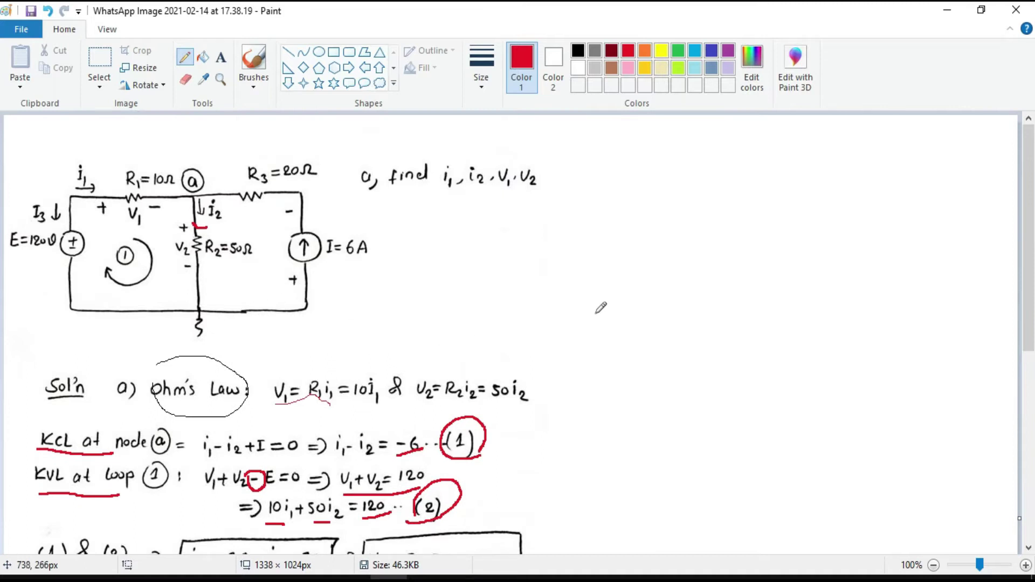
scroll(503, 384, "down", 3)
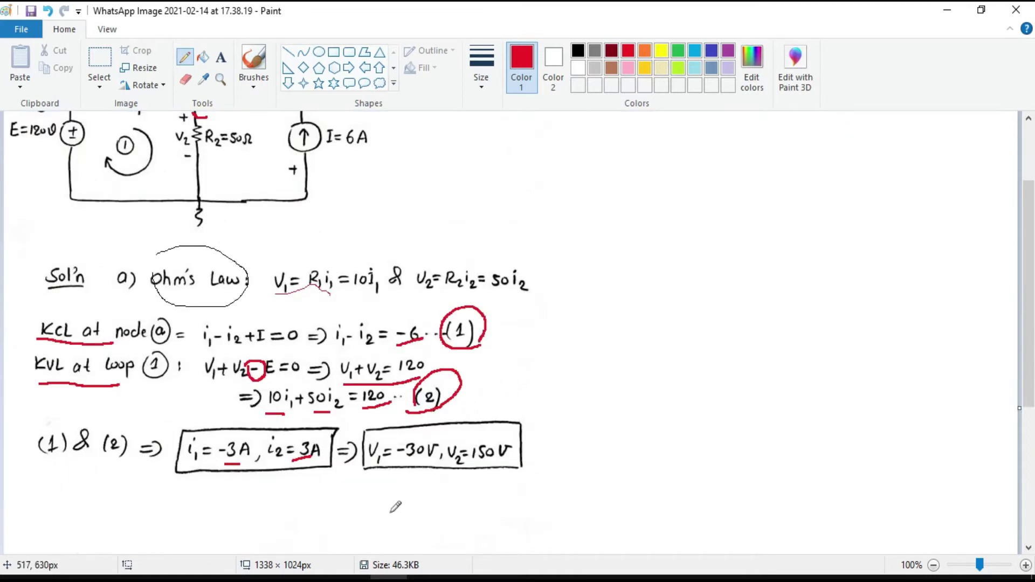
Back in LTspice, change the simulation command to a DC operating point (.op 5m).
left_click(351, 579)
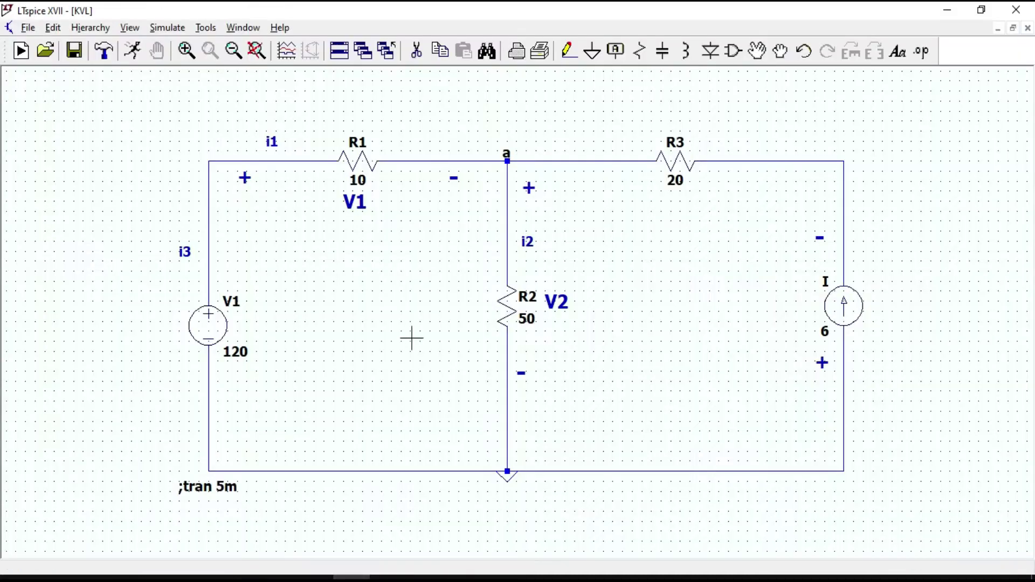
left_click(170, 28)
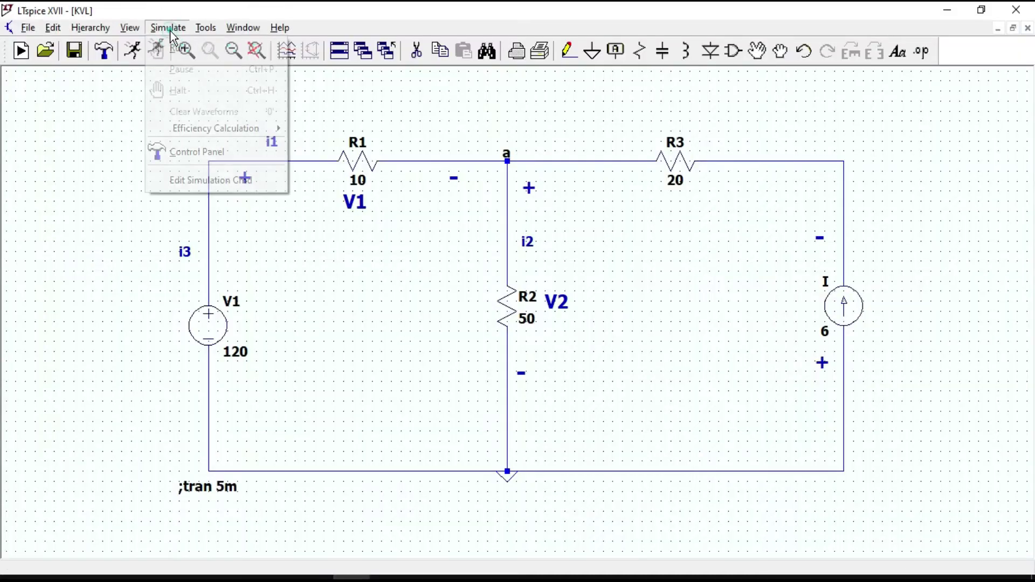
left_click(207, 184)
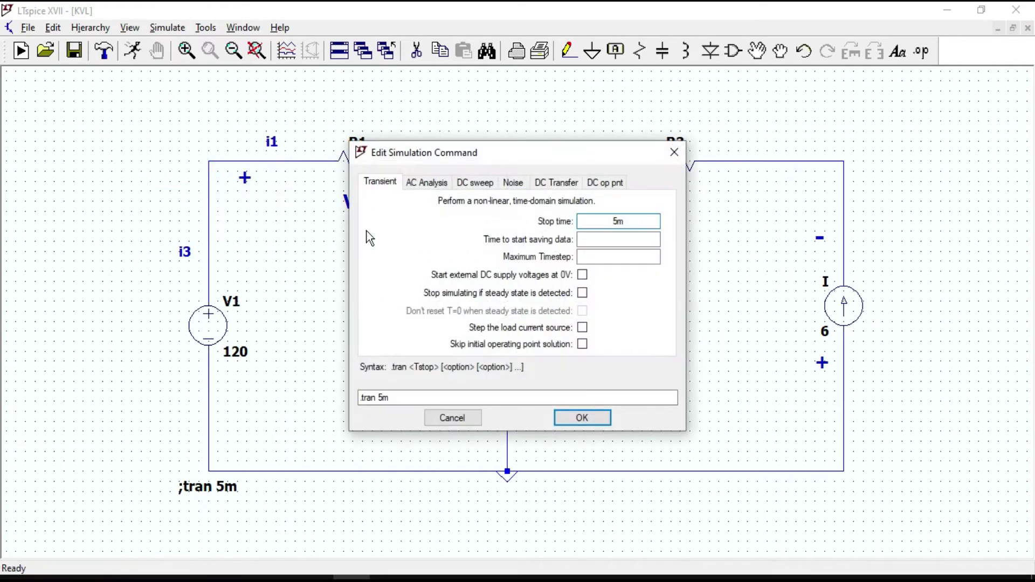
left_click(605, 183)
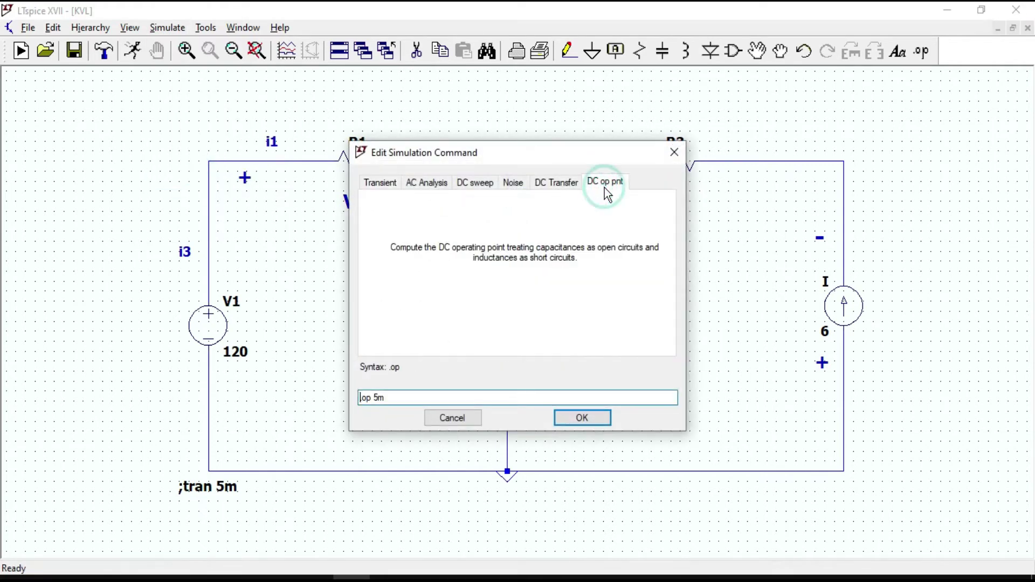
left_click(582, 418)
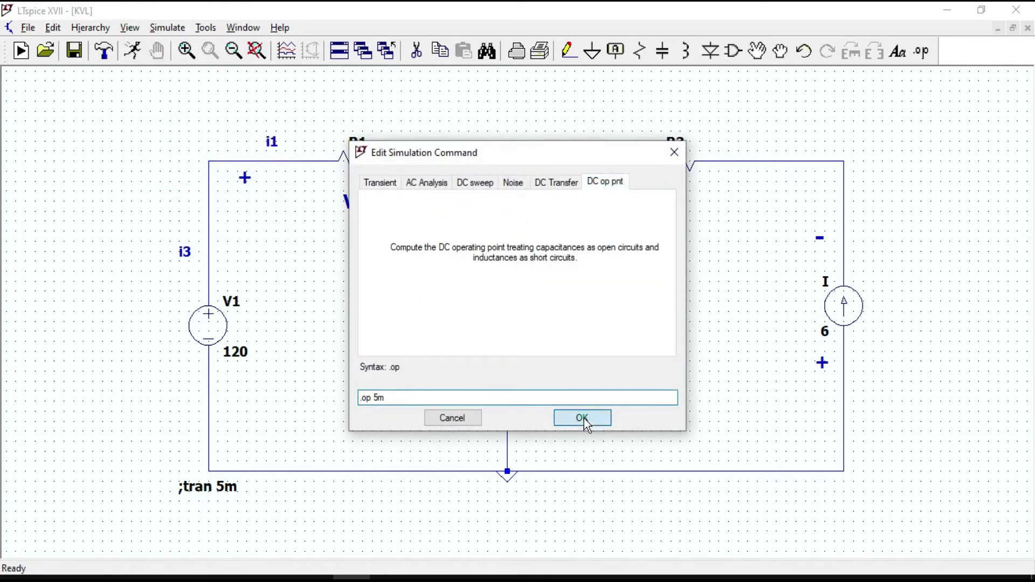
Place the .op 5m directive below the circuit and run the operating-point simulation.
left_click(513, 512)
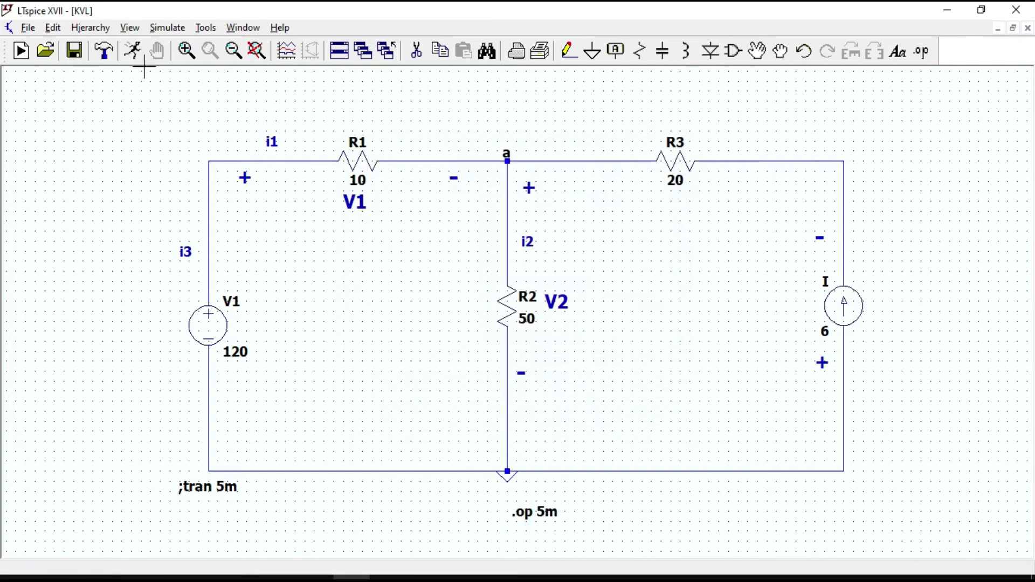
left_click(134, 51)
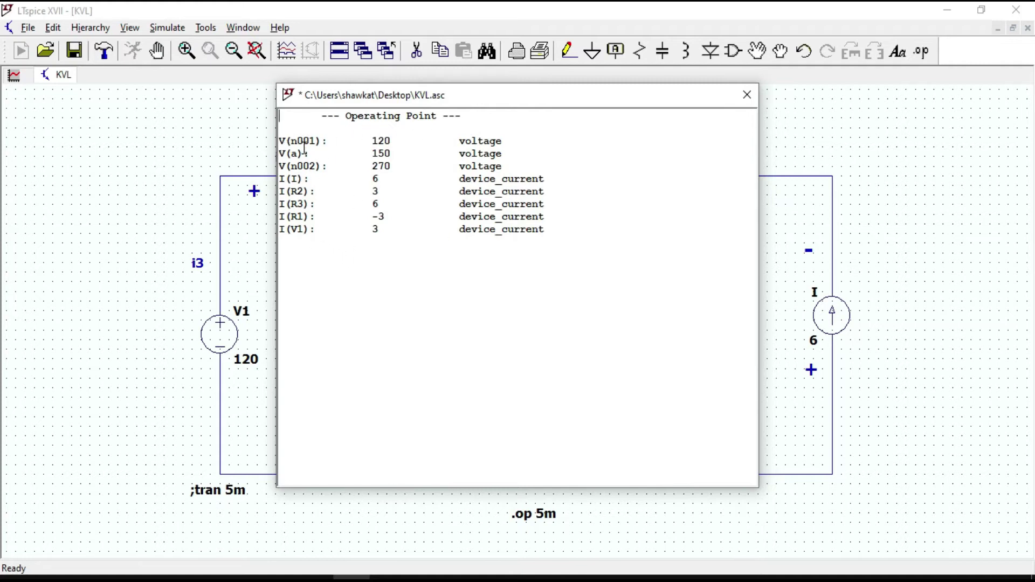
left_click_drag(494, 100, 636, 128)
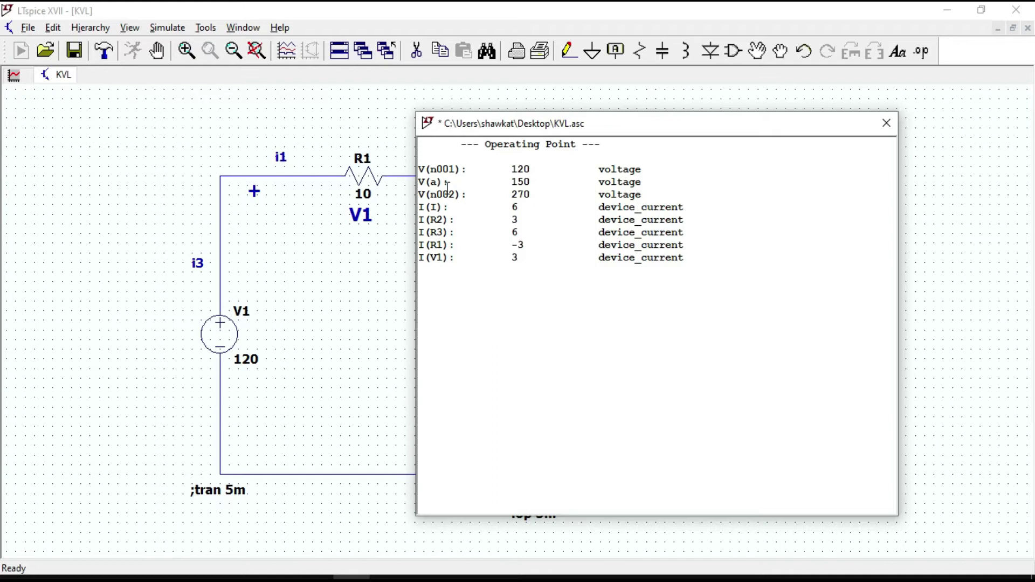
left_click_drag(652, 127, 548, 222)
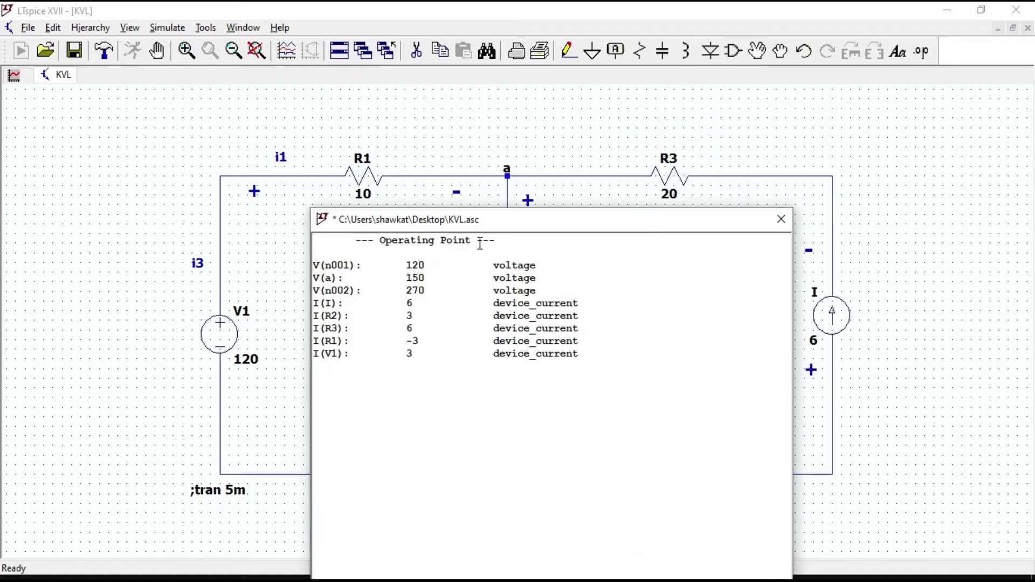
Shift the results window around to compare V(a)=150 V and I(R1)=-3 A with the schematic.
left_click_drag(561, 221, 487, 170)
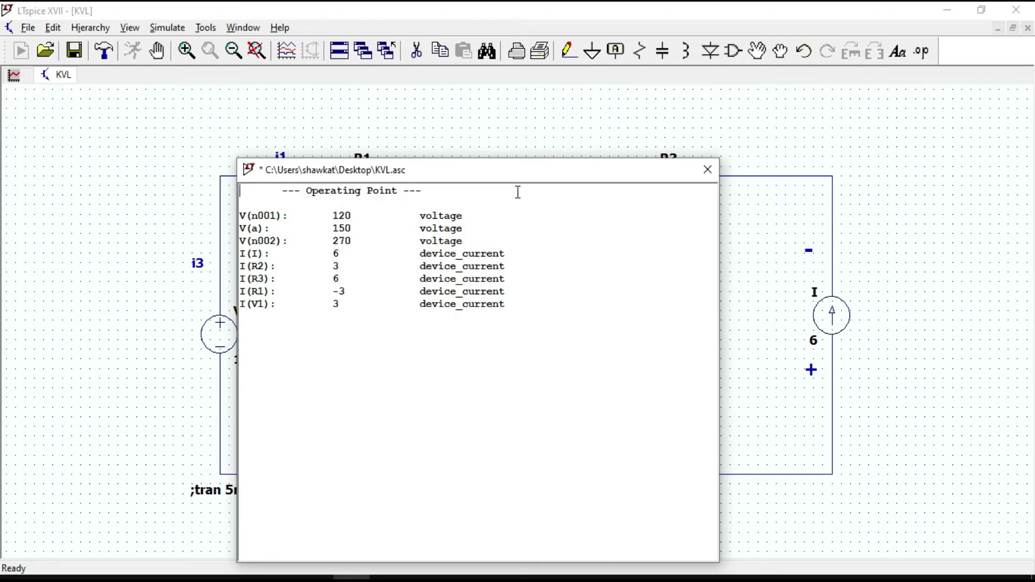
left_click_drag(534, 178, 877, 153)
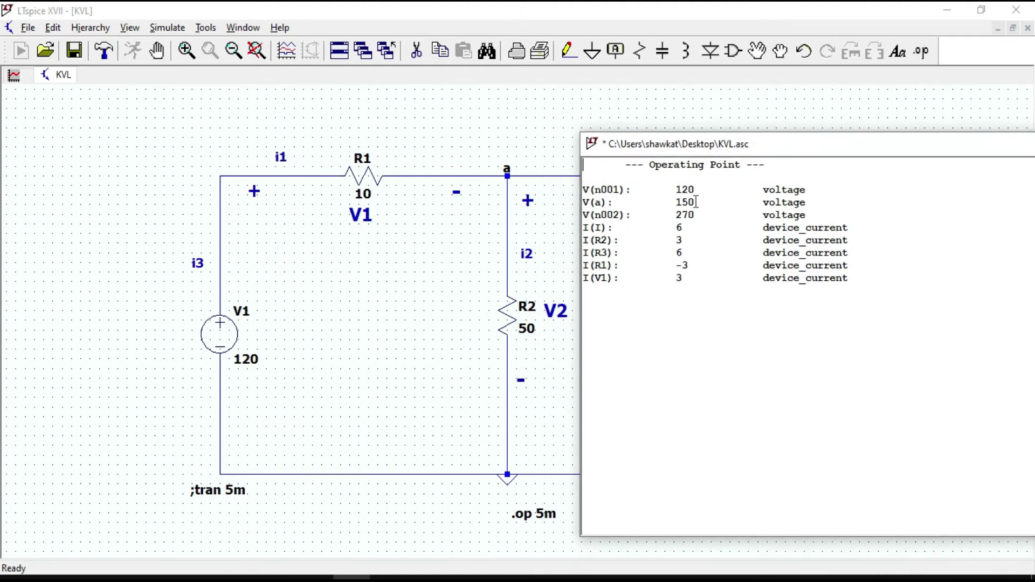
left_click_drag(885, 151, 395, 153)
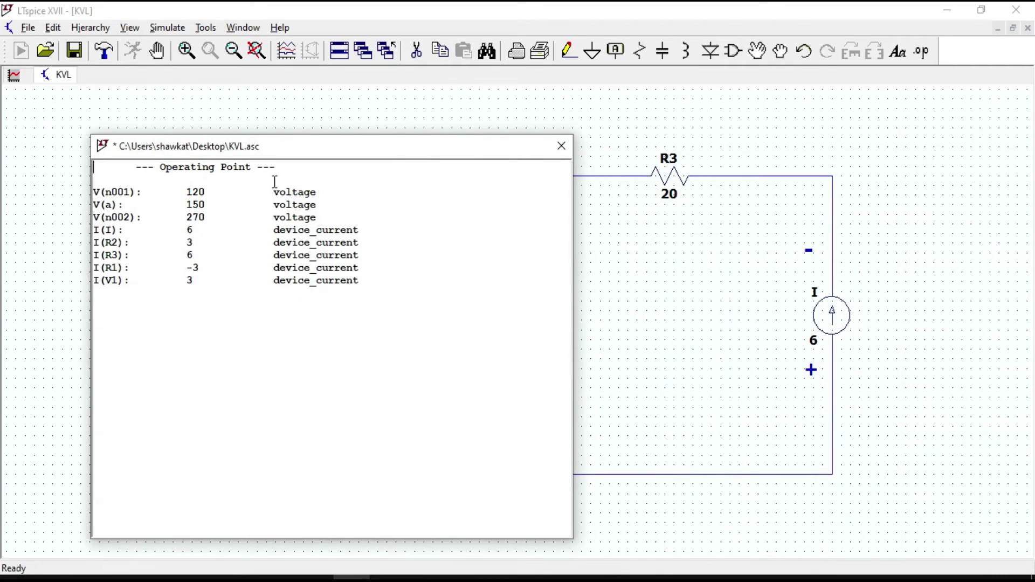
left_click_drag(316, 146, 604, 140)
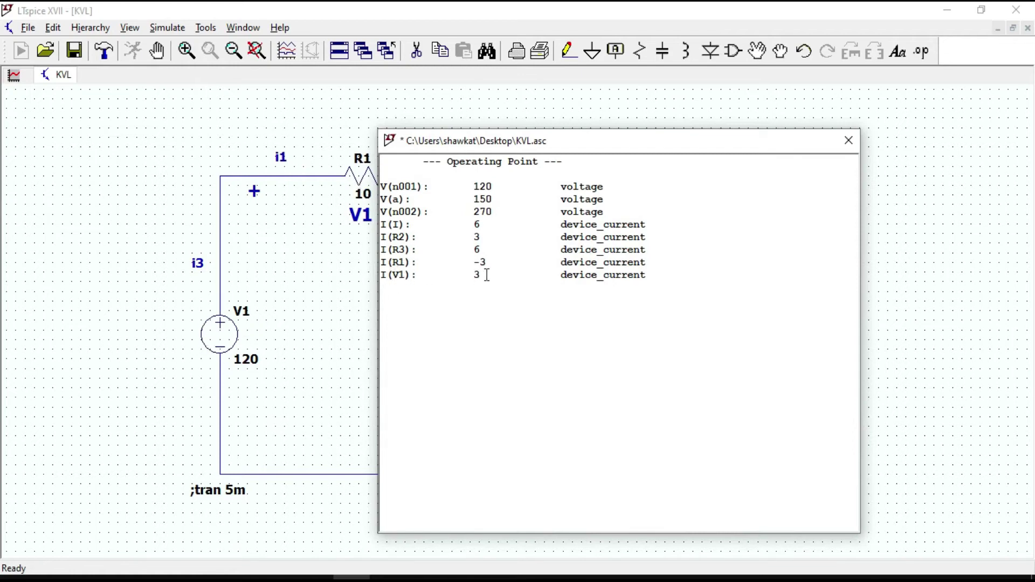
left_click_drag(654, 142, 729, 132)
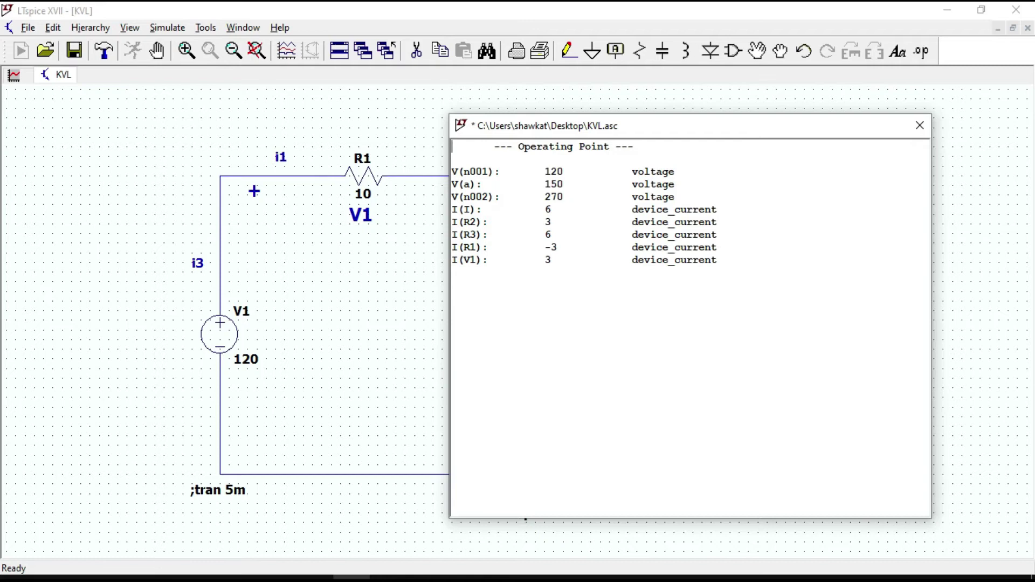
key("alt+Tab")
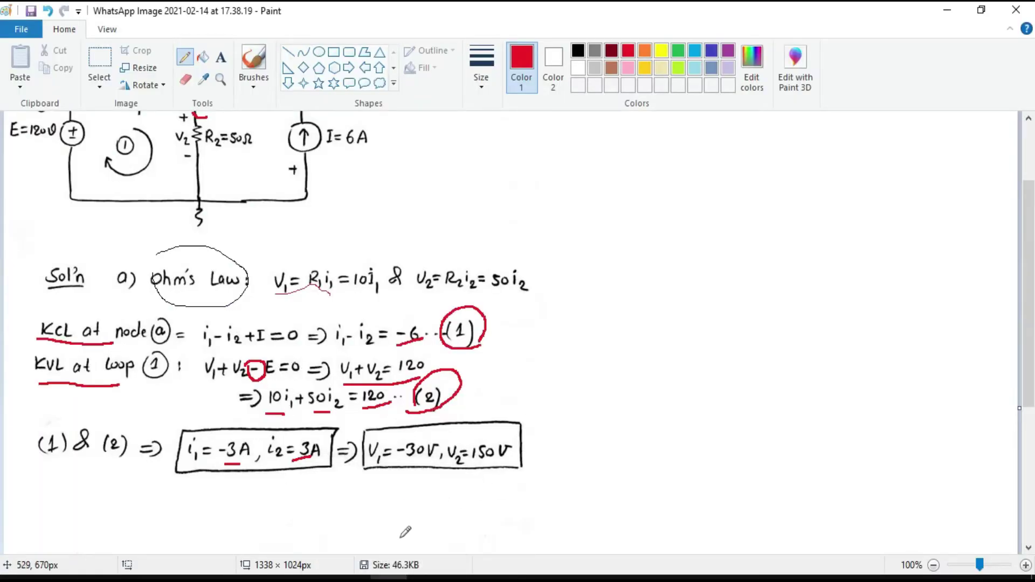
left_click(389, 552)
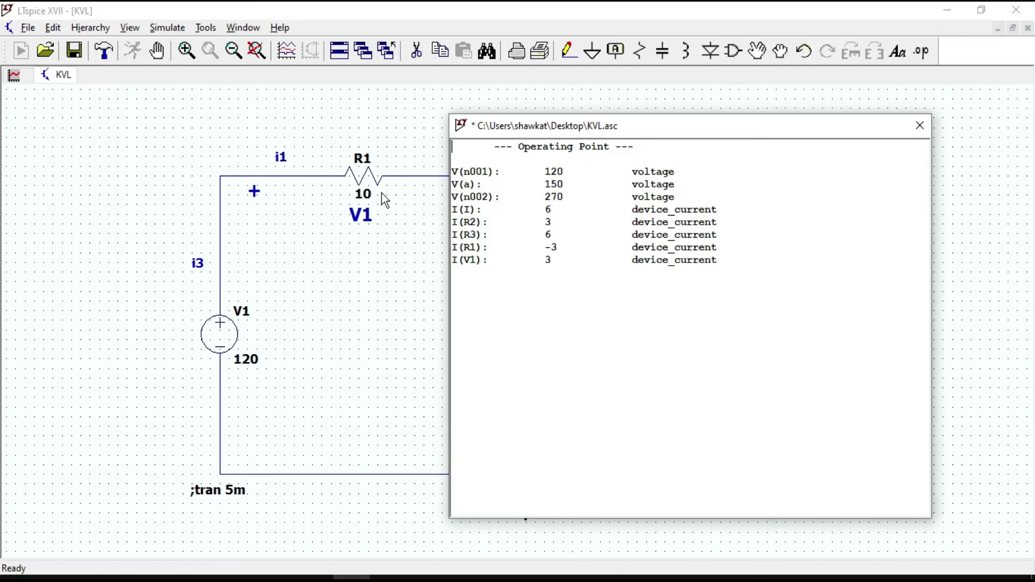
Move the results window aside and highlight the -3 A value of I(R1).
left_click_drag(700, 133, 831, 123)
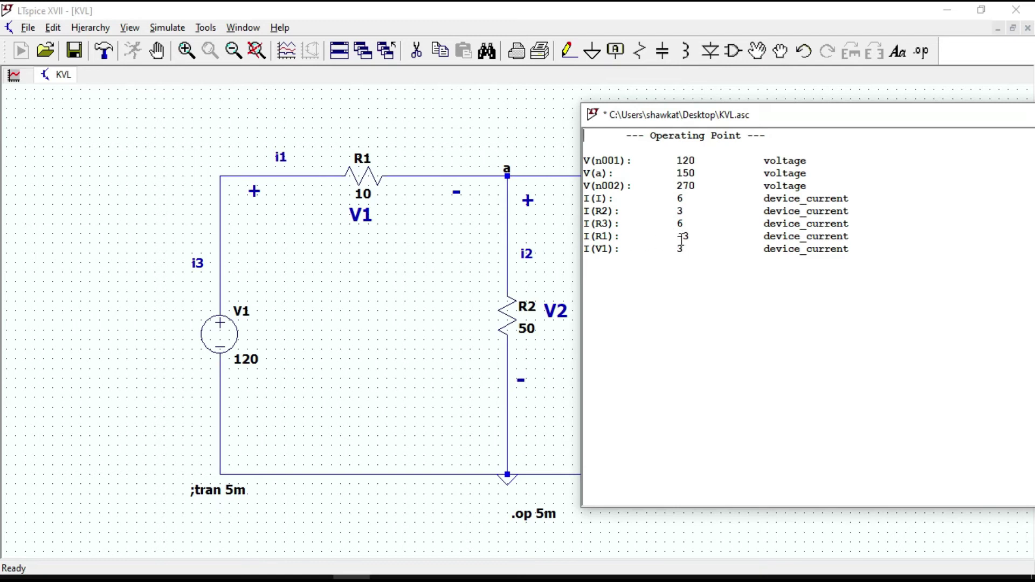
left_click_drag(688, 234, 672, 235)
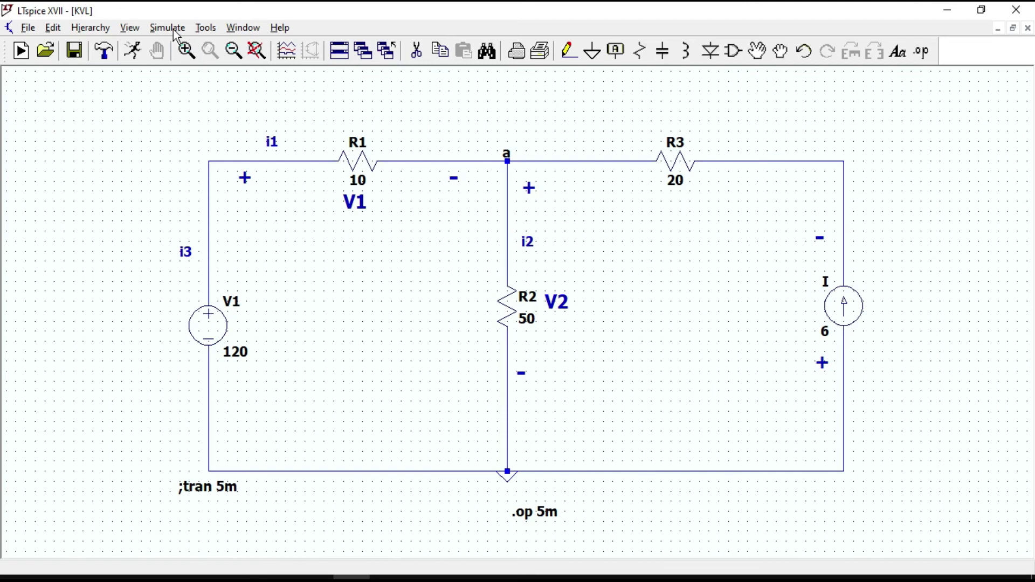
Make the .tran 5m transient analysis the active command and run it.
left_click(173, 30)
left_click(227, 179)
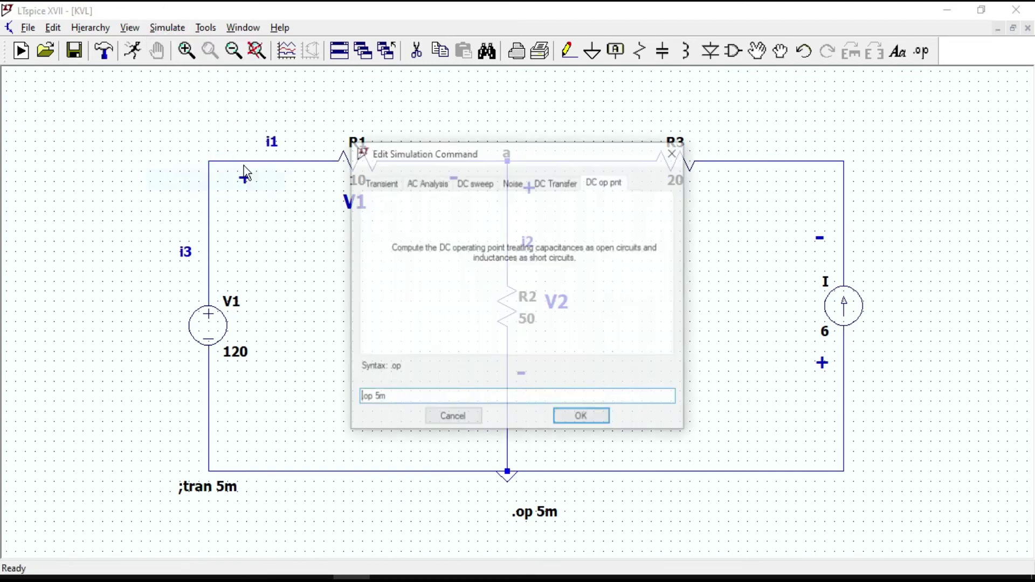
left_click(380, 183)
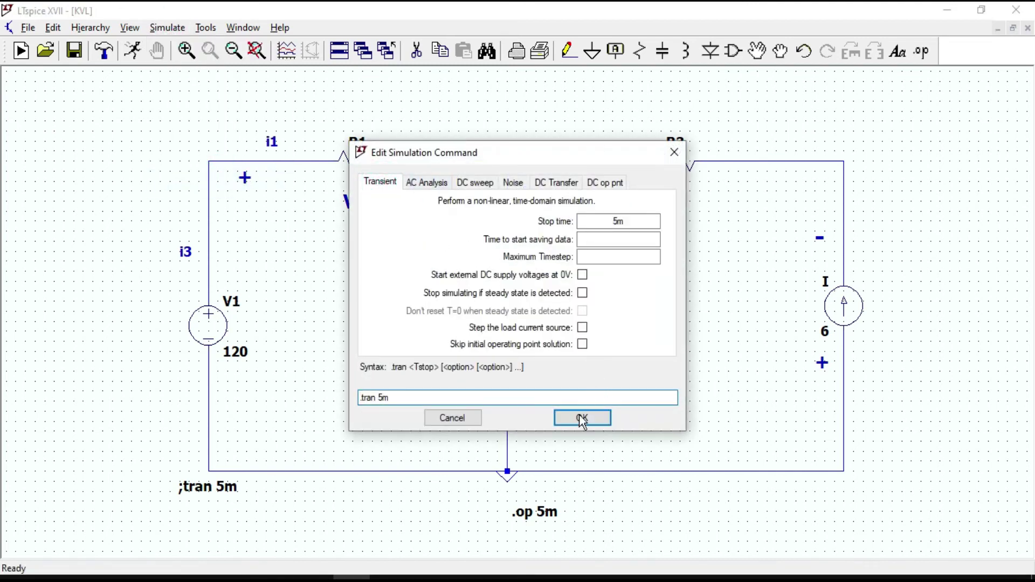
left_click(582, 418)
left_click(133, 54)
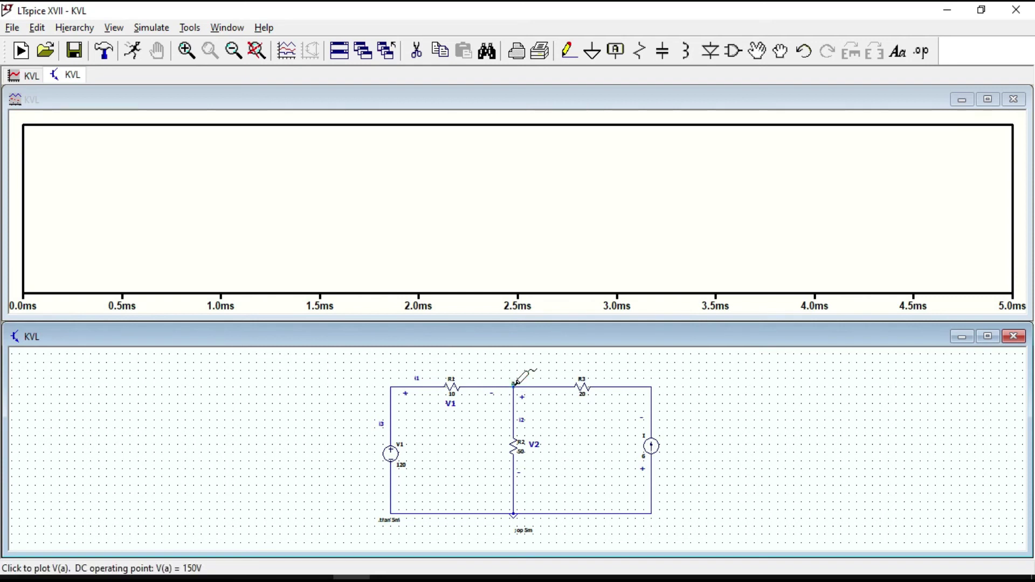
Delete the V(a) trace and plot V(N001,a), the voltage across R1, at -30 V.
left_click(514, 384)
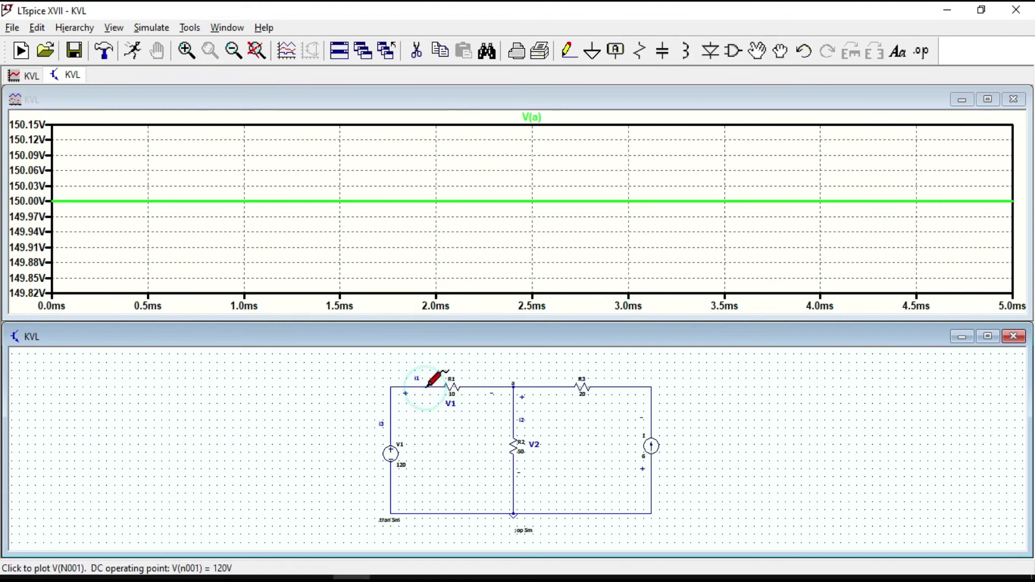
left_click_drag(428, 386, 477, 386)
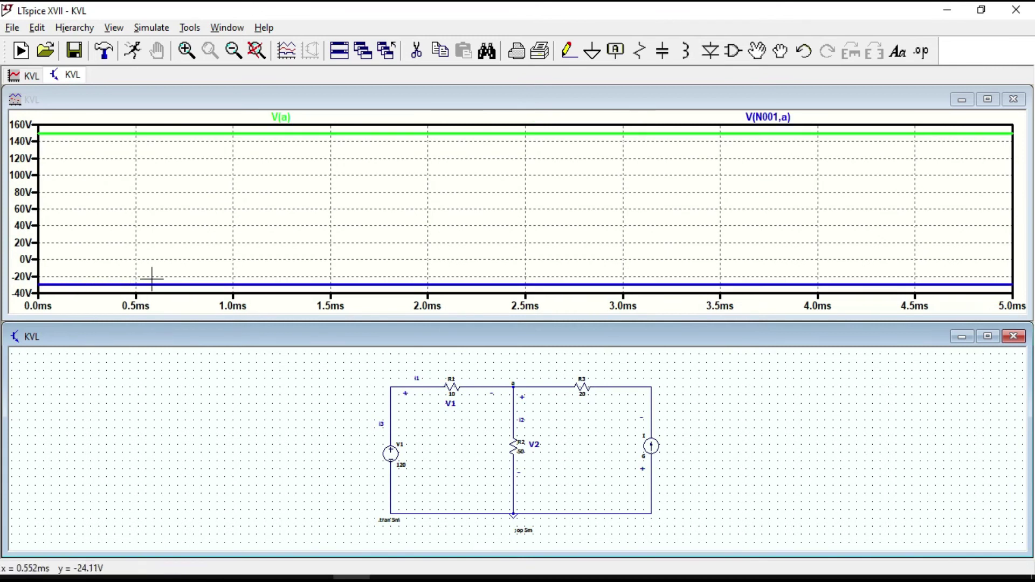
right_click(285, 118)
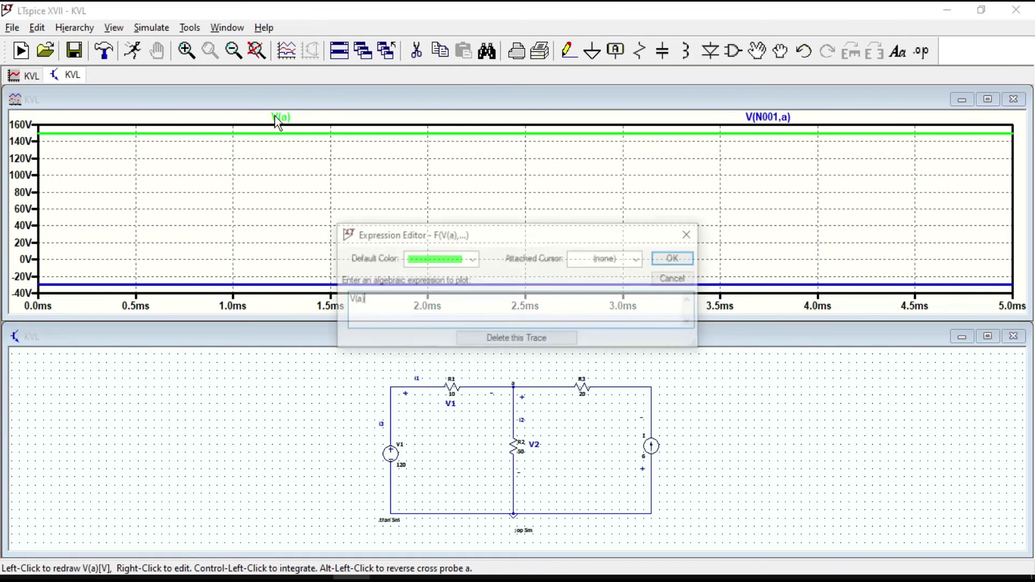
left_click(508, 342)
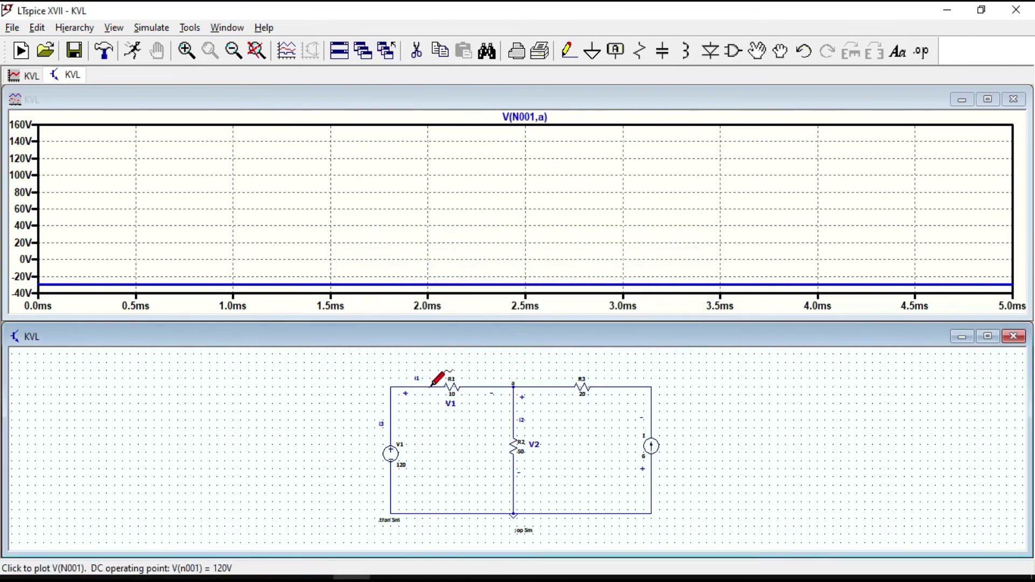
left_click_drag(431, 386, 472, 387)
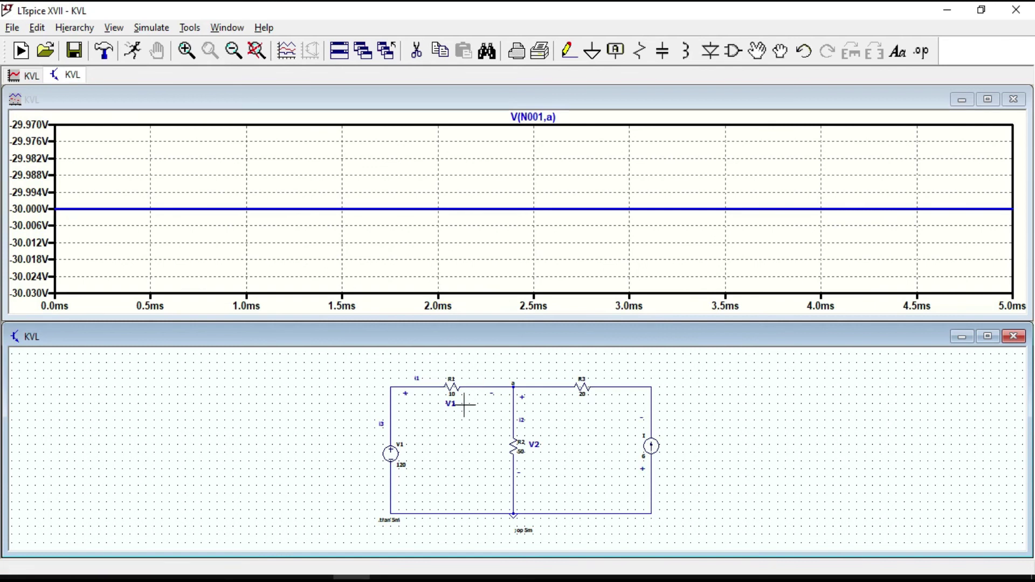
Read V(N002,a) across R3 at 120 V, then plot node voltage V(a) at 150 V.
left_click(432, 402)
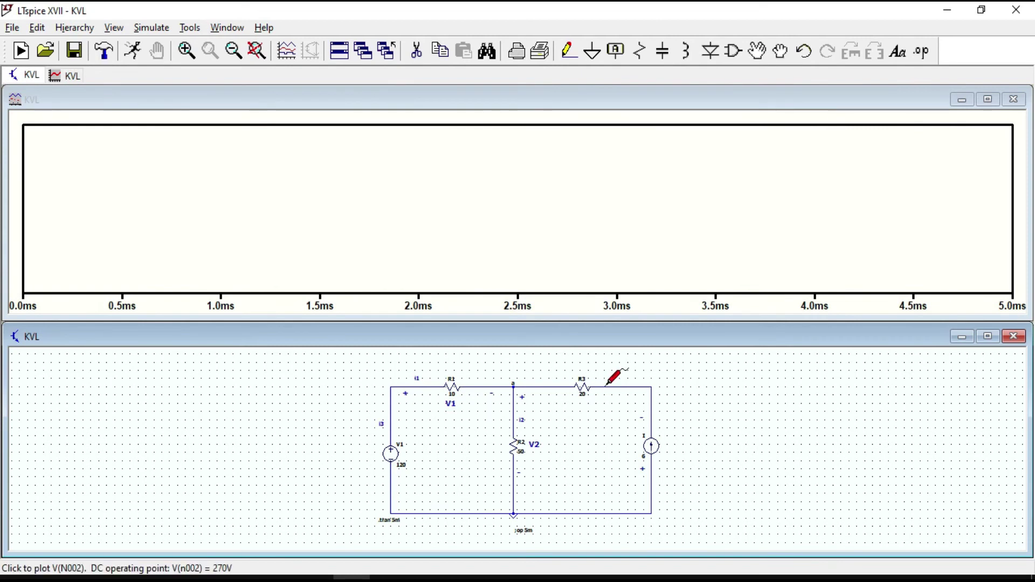
key("F3")
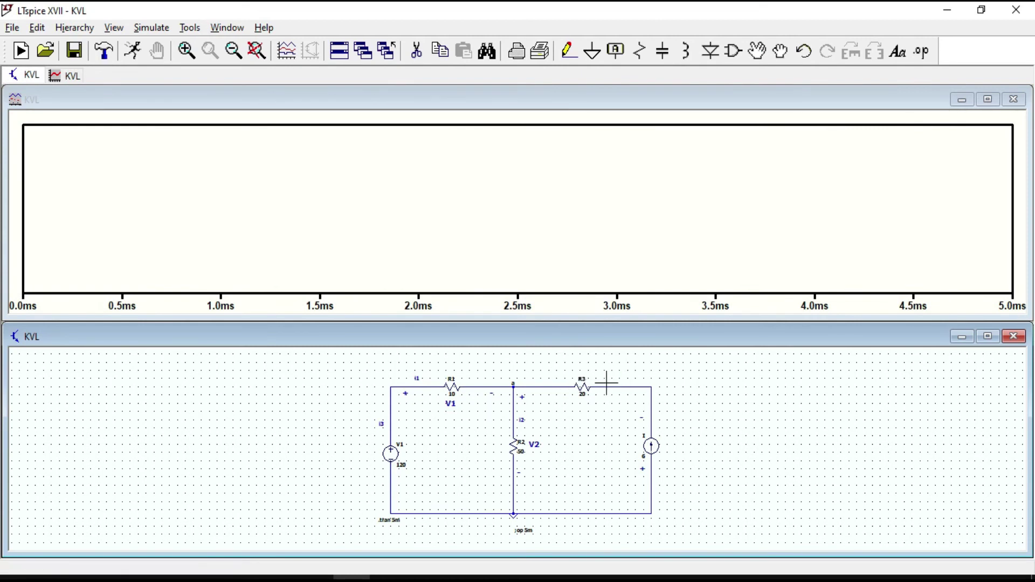
left_click_drag(609, 387, 551, 388)
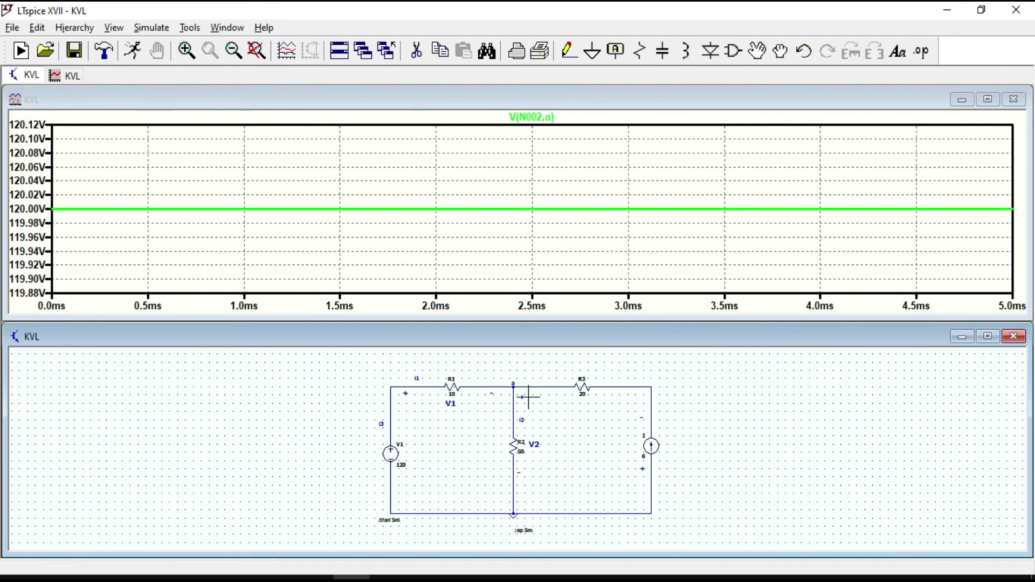
left_click(513, 385)
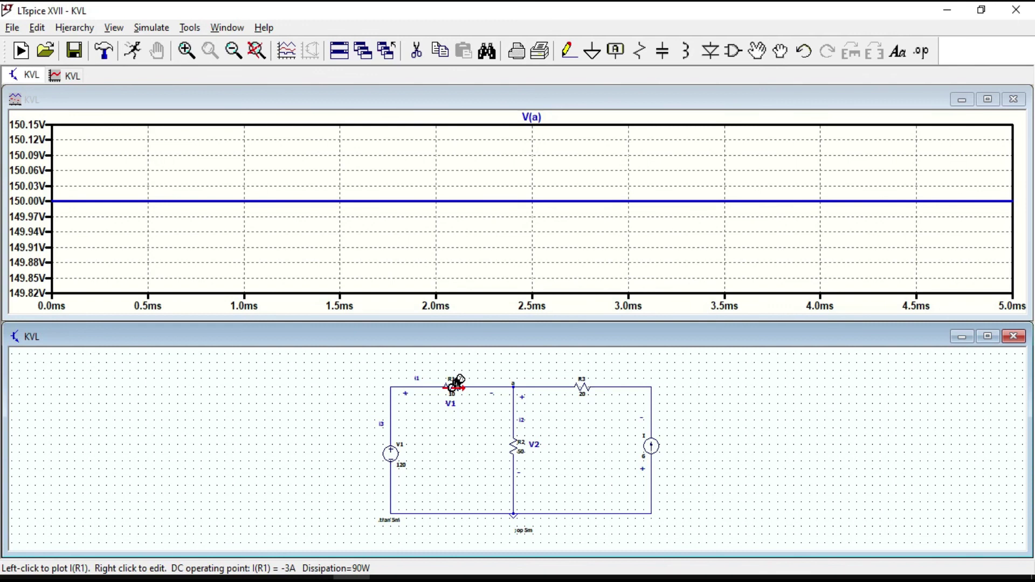
Plot the branch currents in turn: I(R1)=-3 A, I(R2)=3 A, I(R3)=6 A, I(V1)=3 A.
left_click(456, 383)
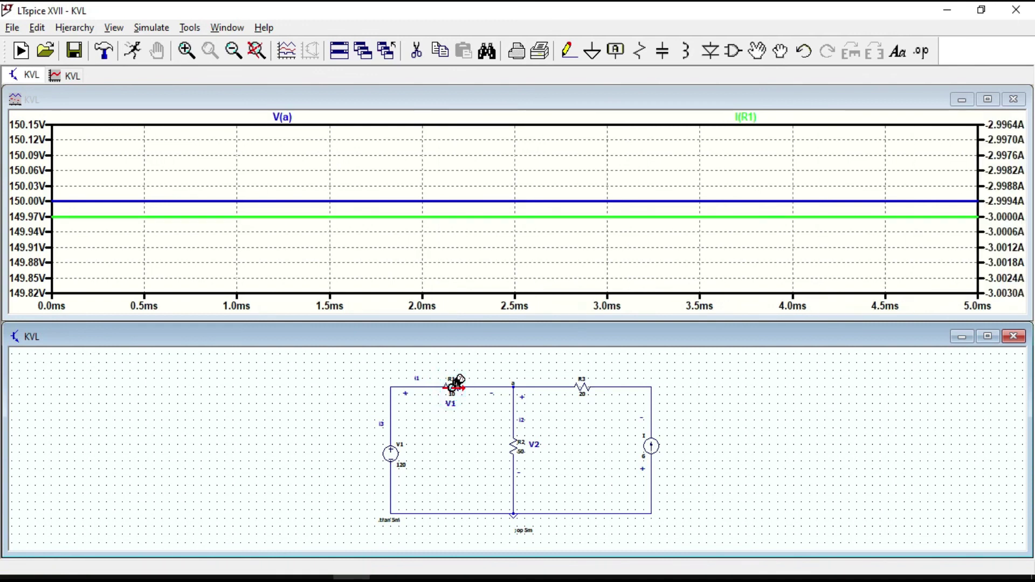
left_click(456, 384)
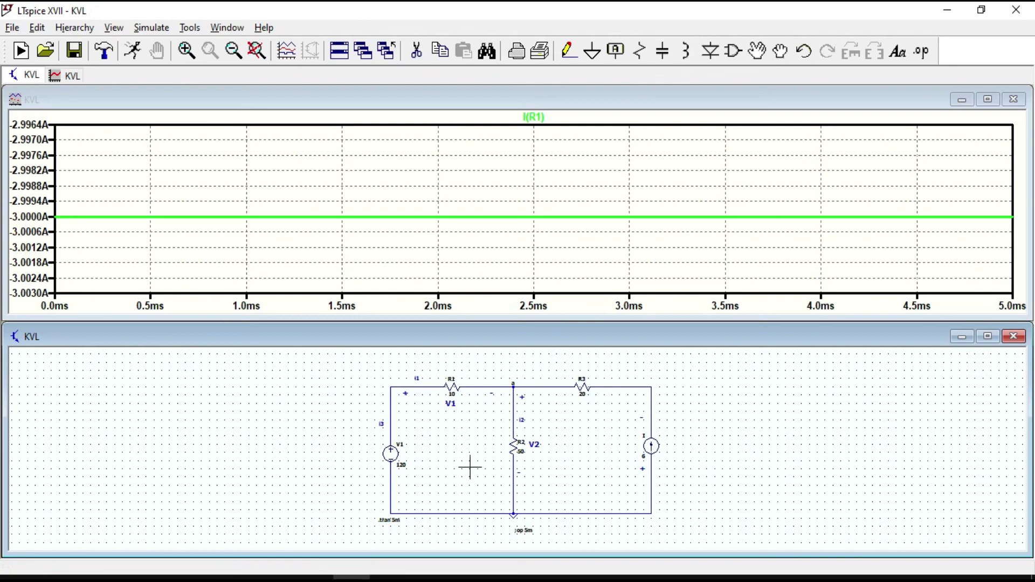
left_click(515, 445)
left_click(517, 445)
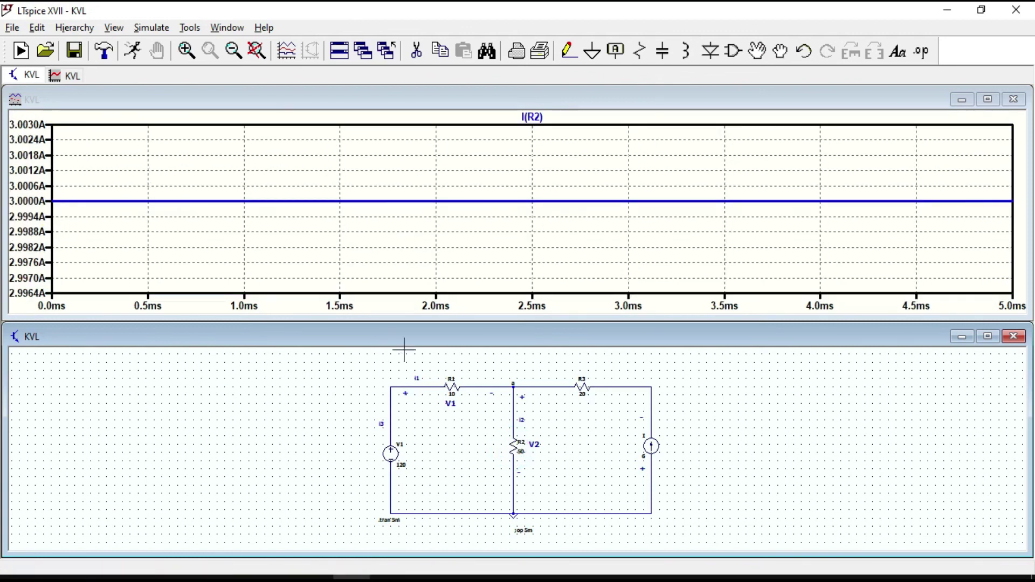
left_click(582, 387)
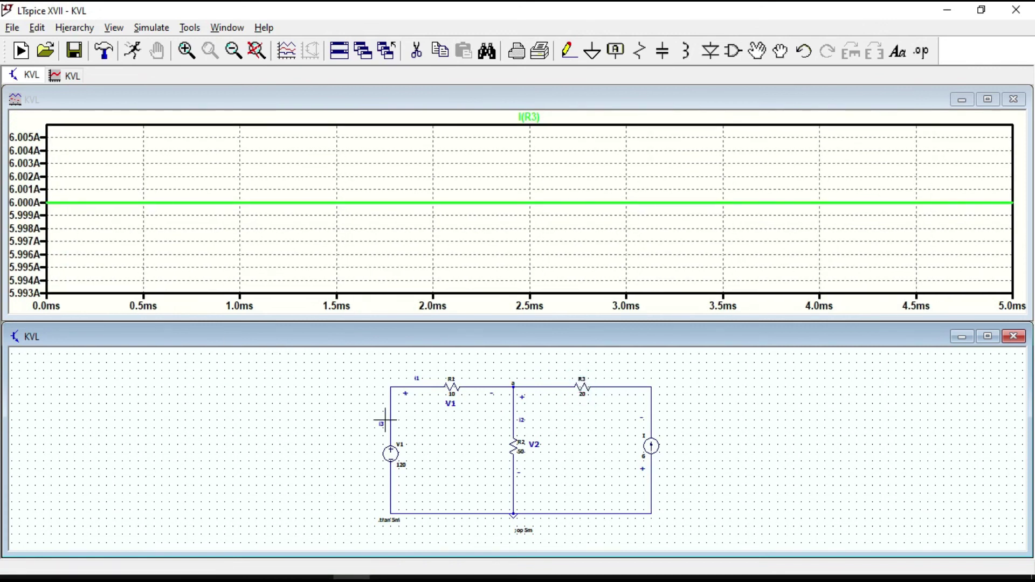
left_click(392, 451)
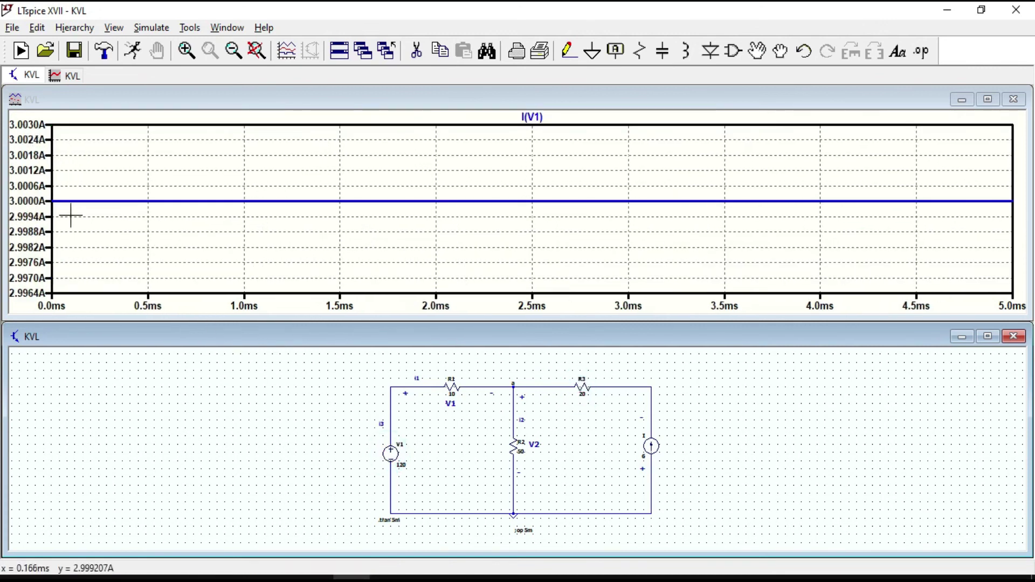